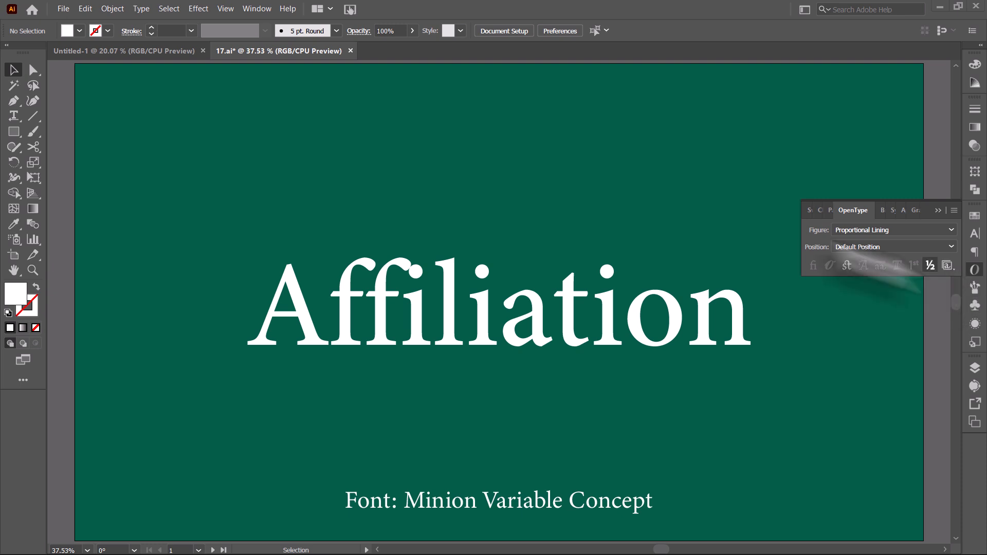
Open the OpenType panel and review its Figure and Position options, keeping Default Position.
left_click(253, 8)
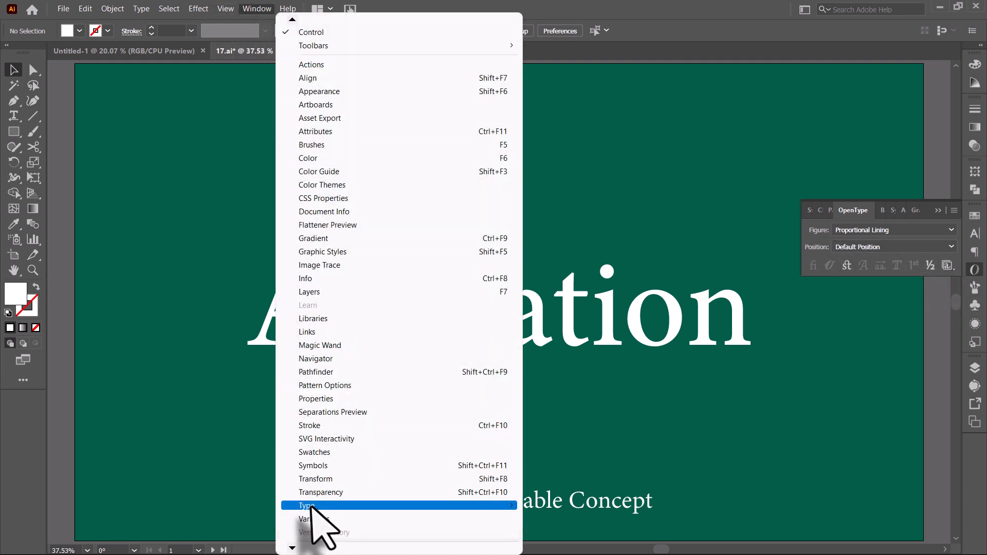
mouse_move(375, 505)
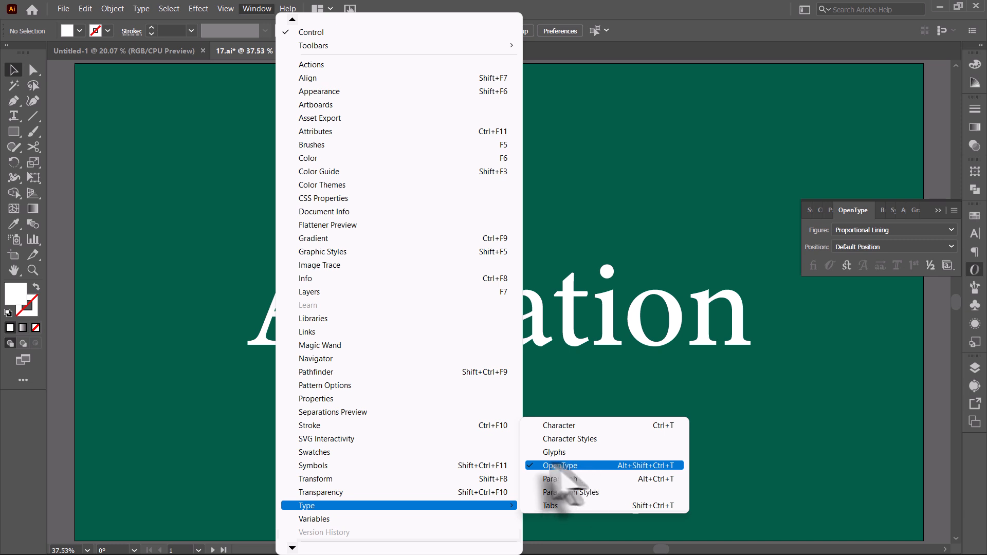
left_click(835, 368)
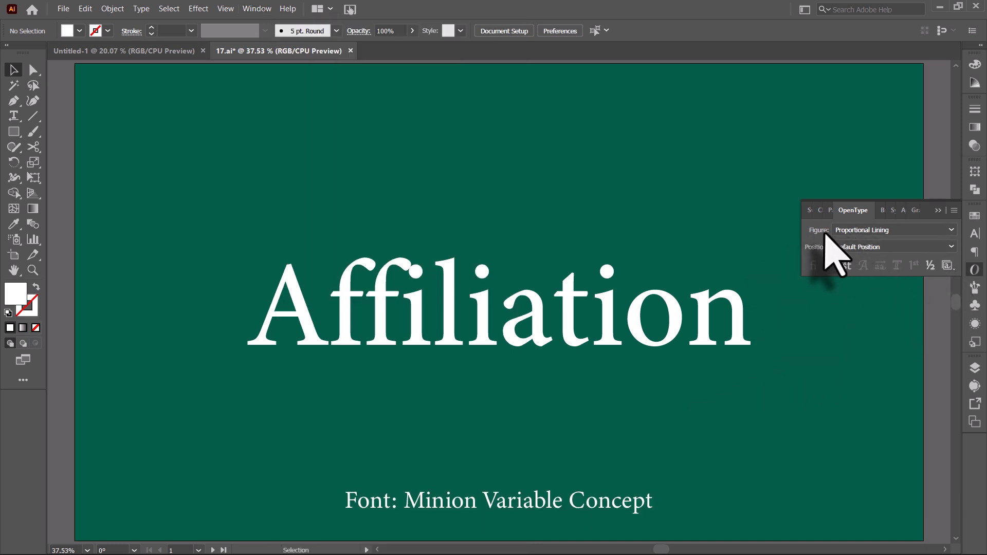
left_click(904, 230)
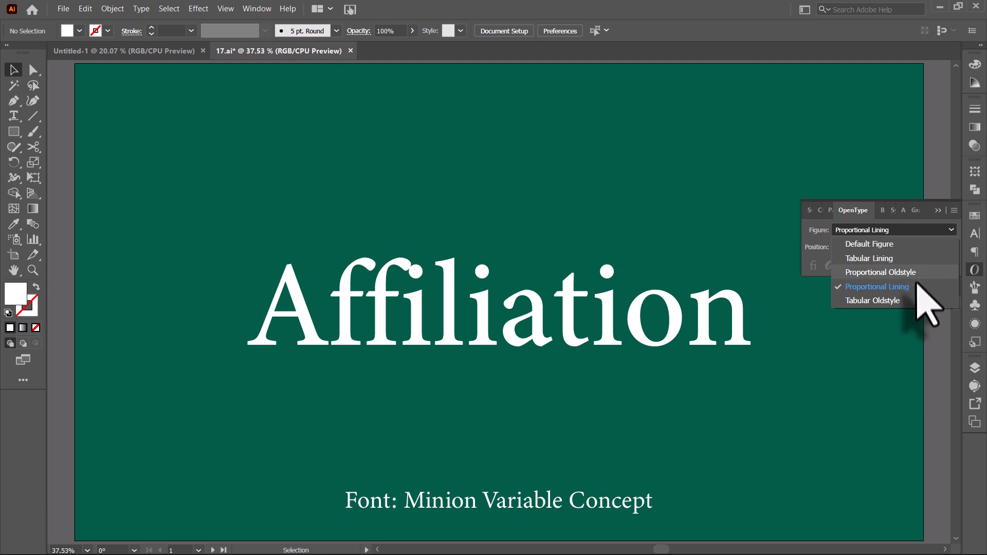
left_click(899, 231)
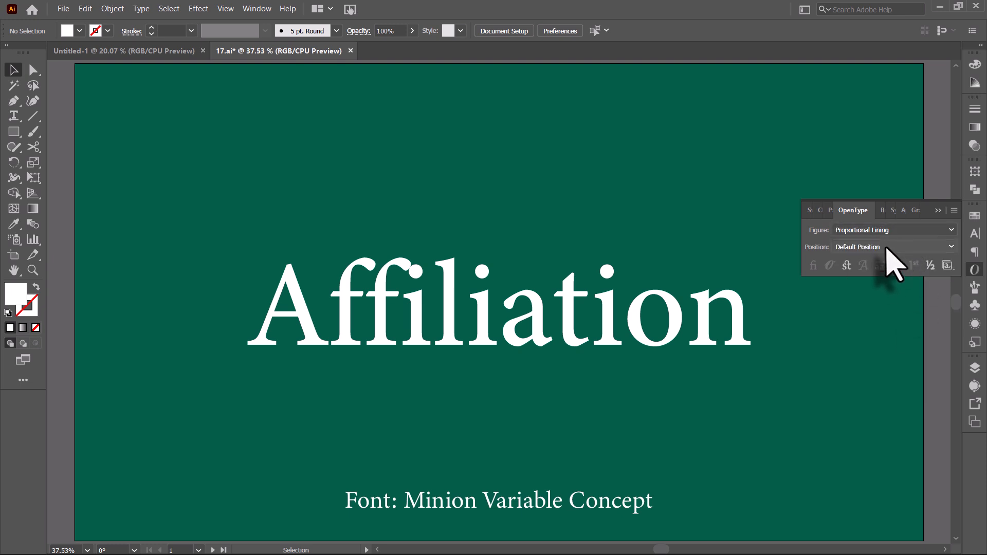
left_click(895, 247)
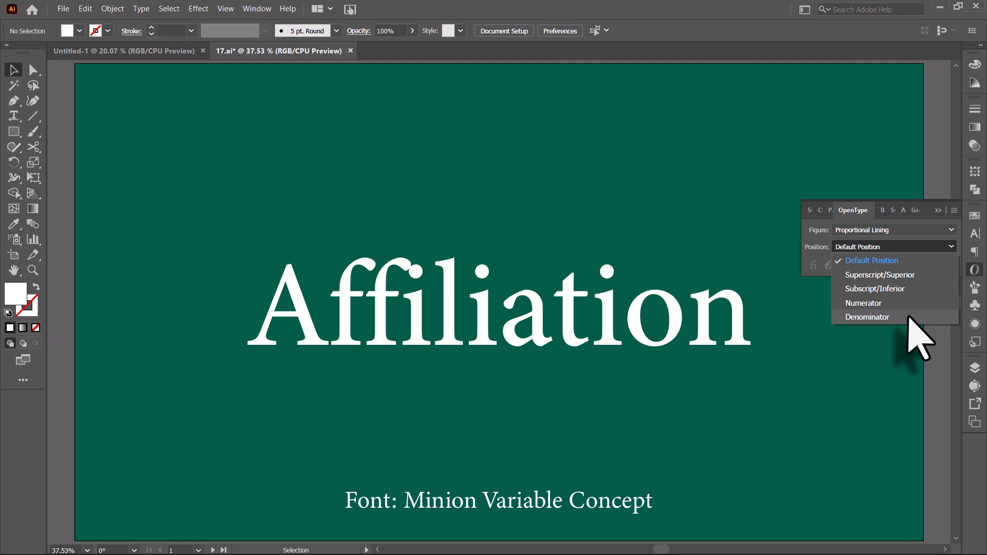
left_click(893, 260)
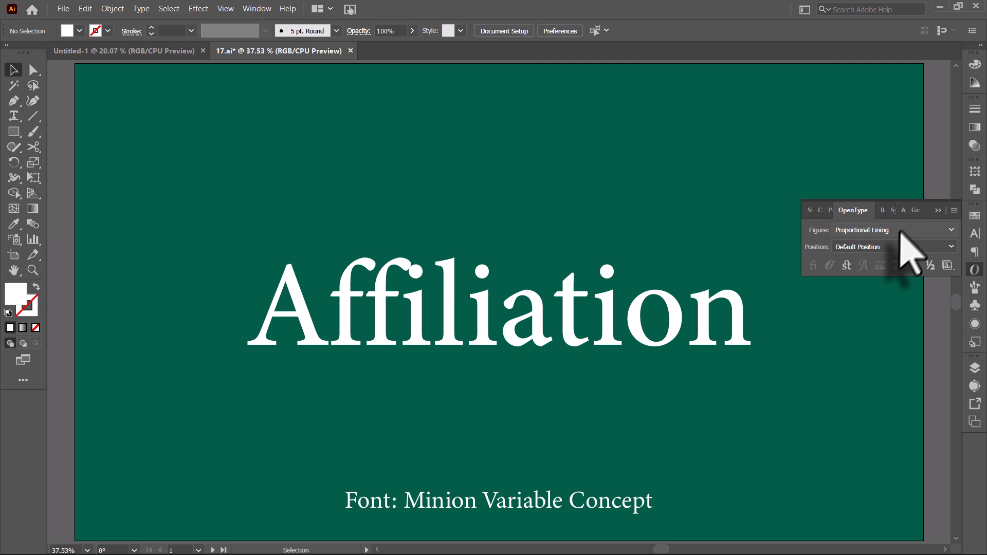
key("shift+x")
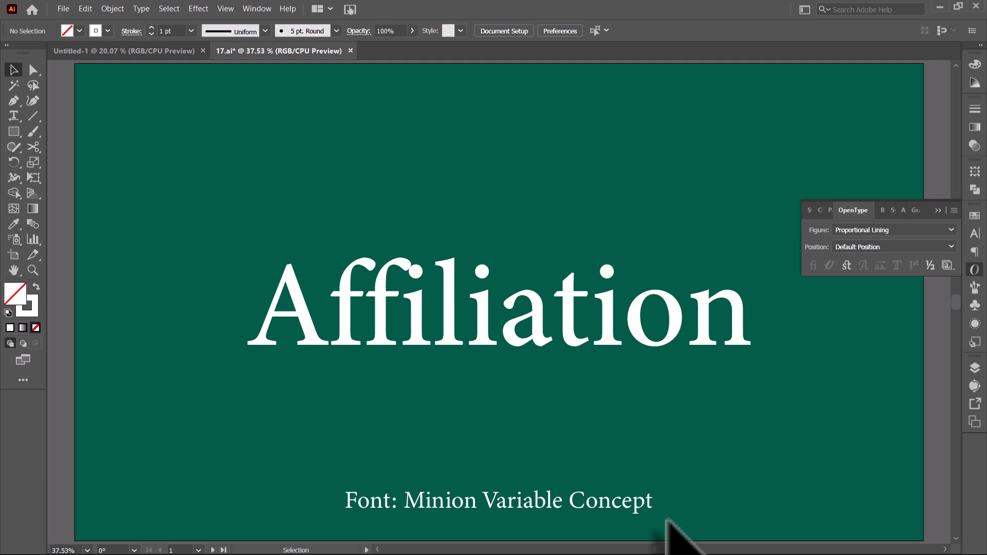
key("shift+x")
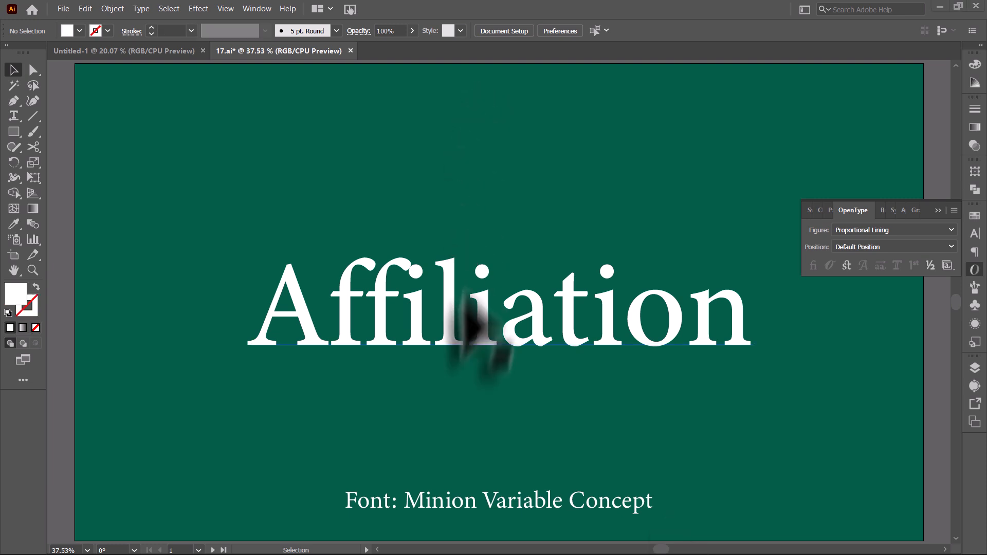
Select the Affiliation text and turn on Standard Ligatures, toggling them to compare, then deselect.
left_click(445, 327)
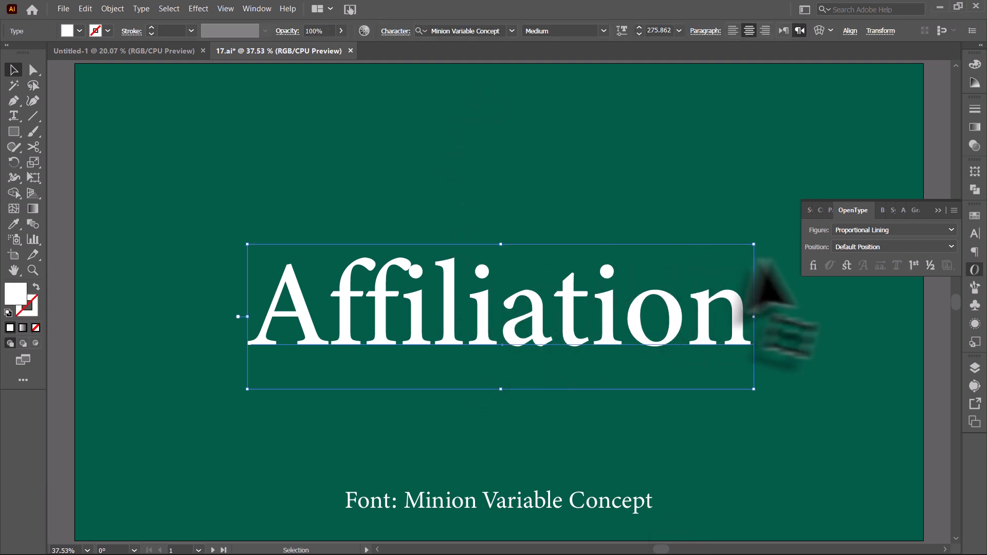
left_click(811, 269)
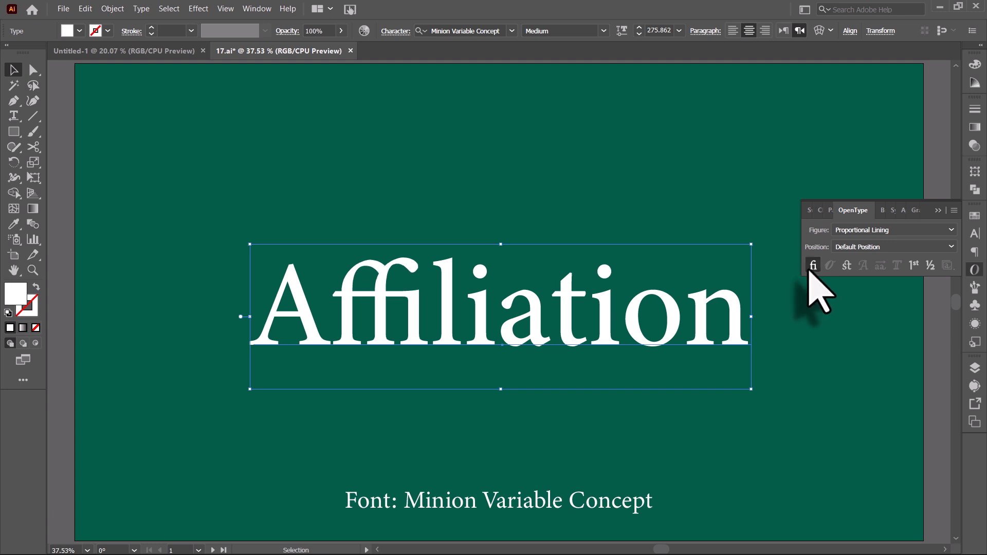
left_click(812, 267)
left_click(812, 268)
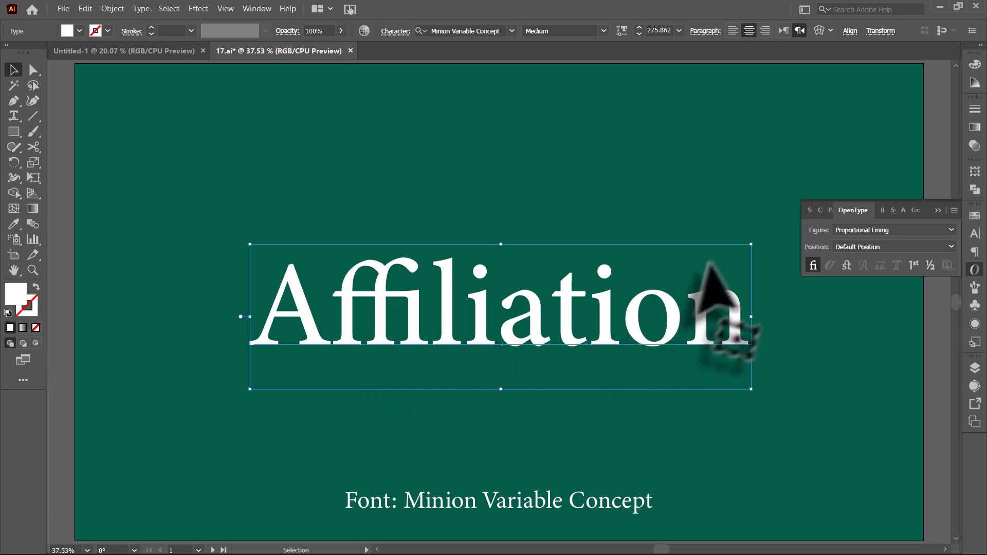
left_click(812, 266)
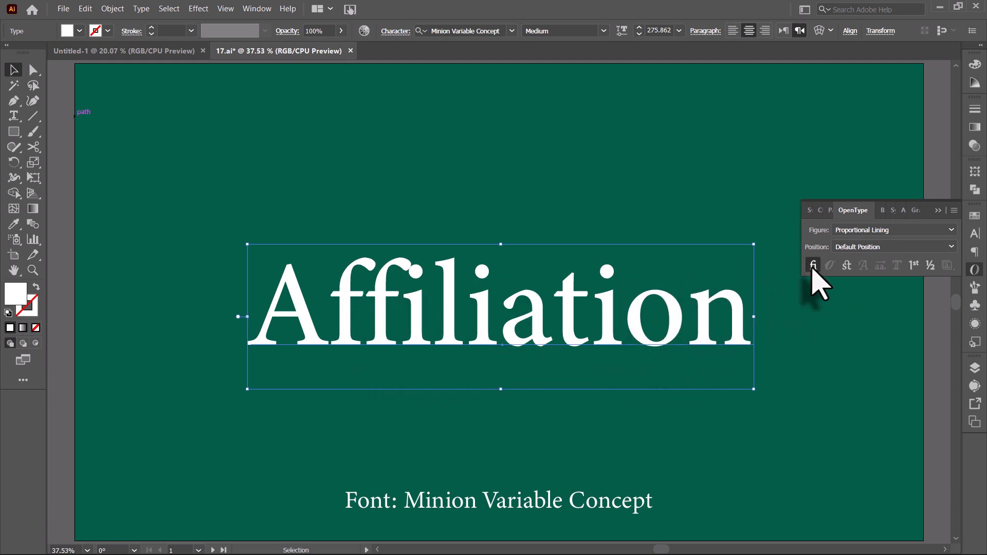
left_click(812, 266)
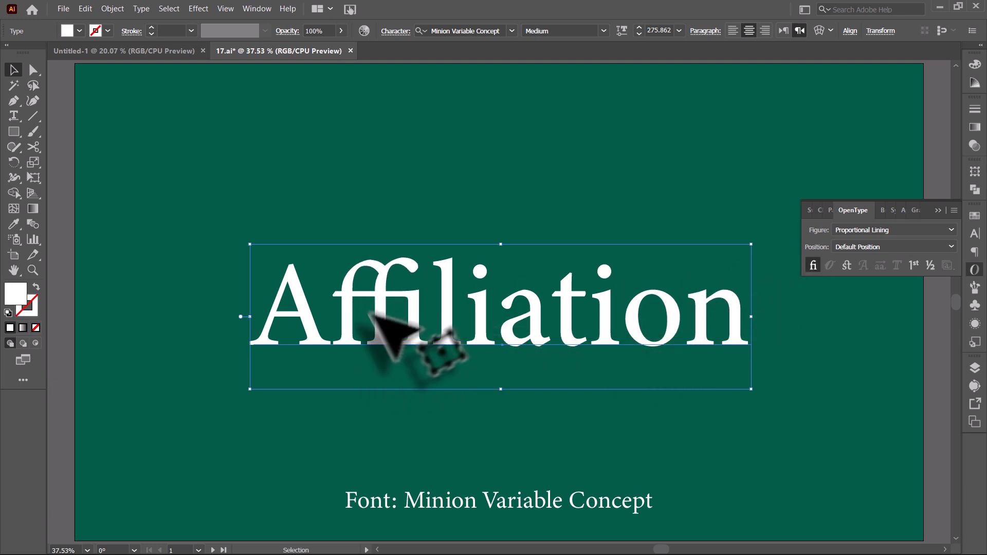
left_click(406, 190)
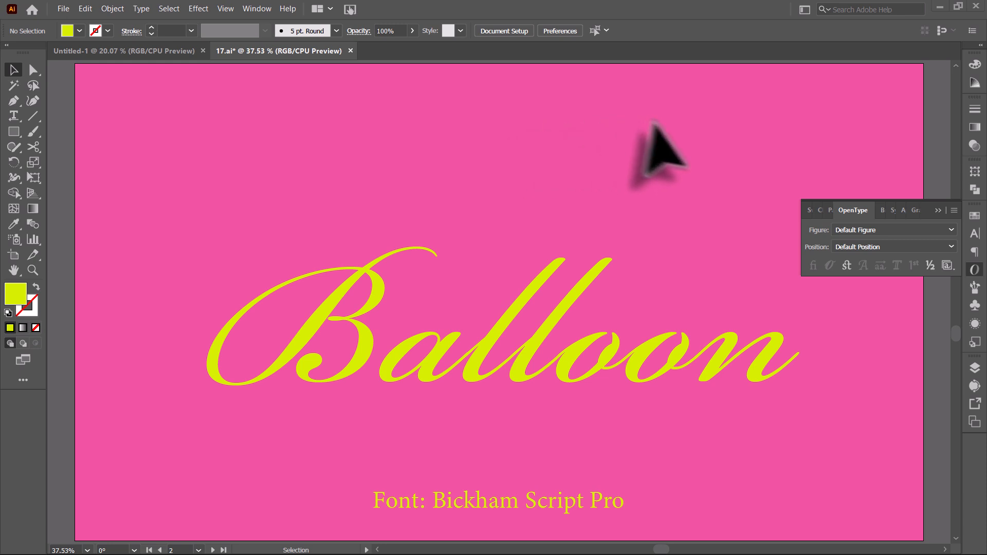
Select the Balloon text and toggle Contextual Alternates on and off to compare.
left_click(591, 274)
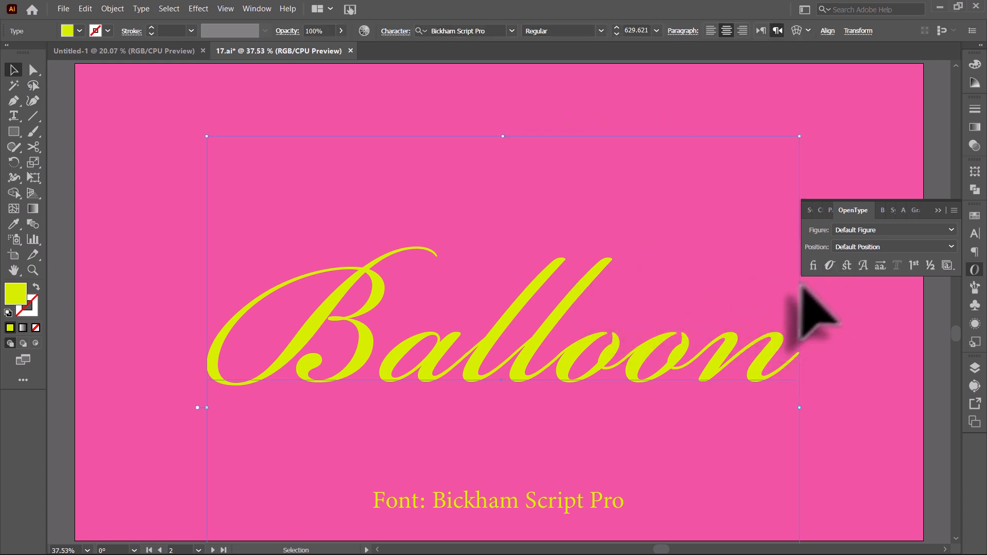
left_click(829, 268)
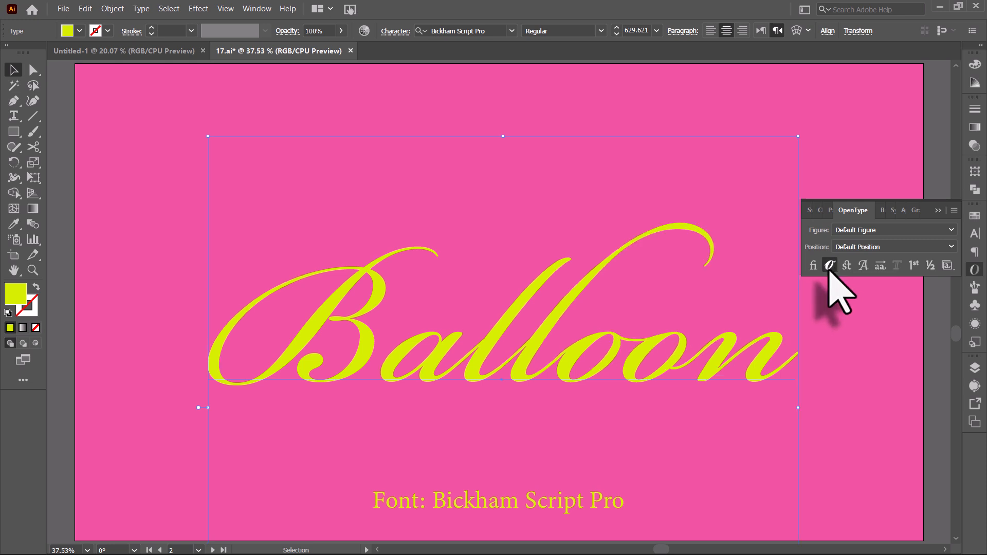
left_click(829, 269)
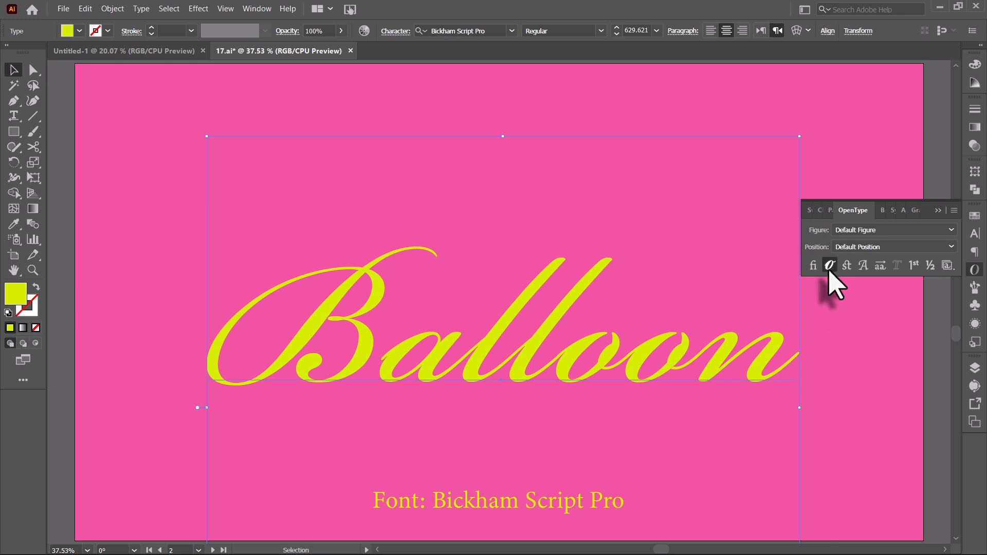
left_click(829, 269)
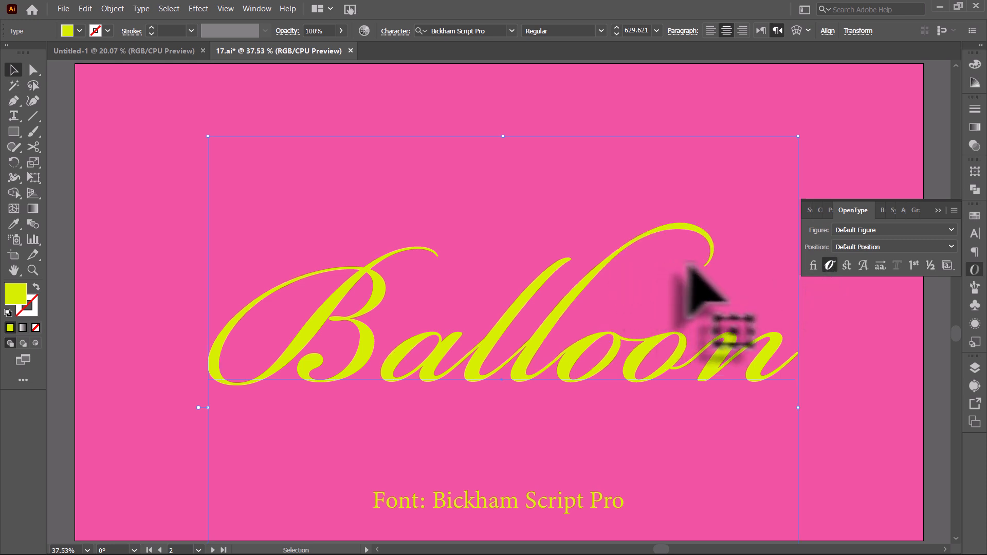
left_click(825, 268)
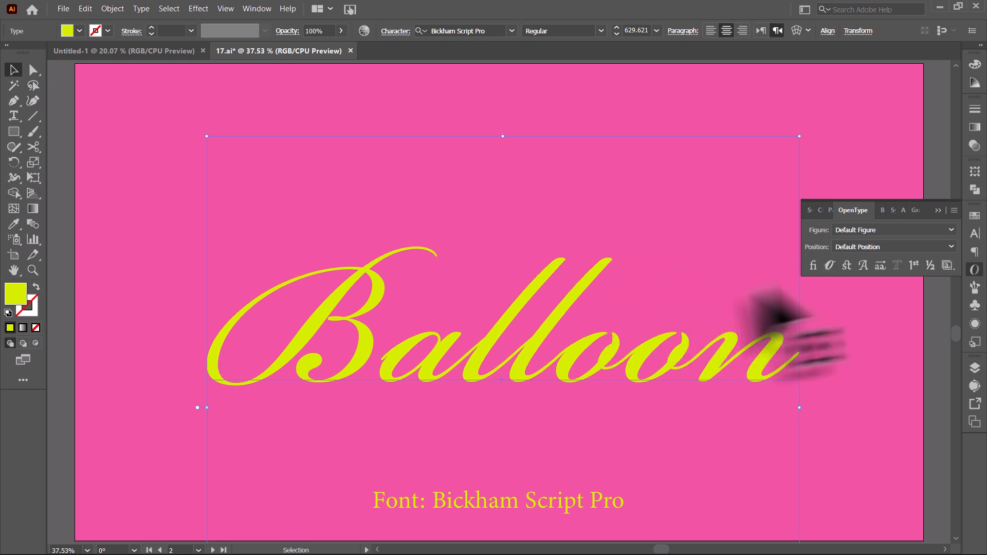
Select the 'loo' letters in Balloon, toggle Contextual Alternates for them, and deselect with the Selection tool.
triple_click(586, 346)
left_click_drag(547, 350, 663, 360)
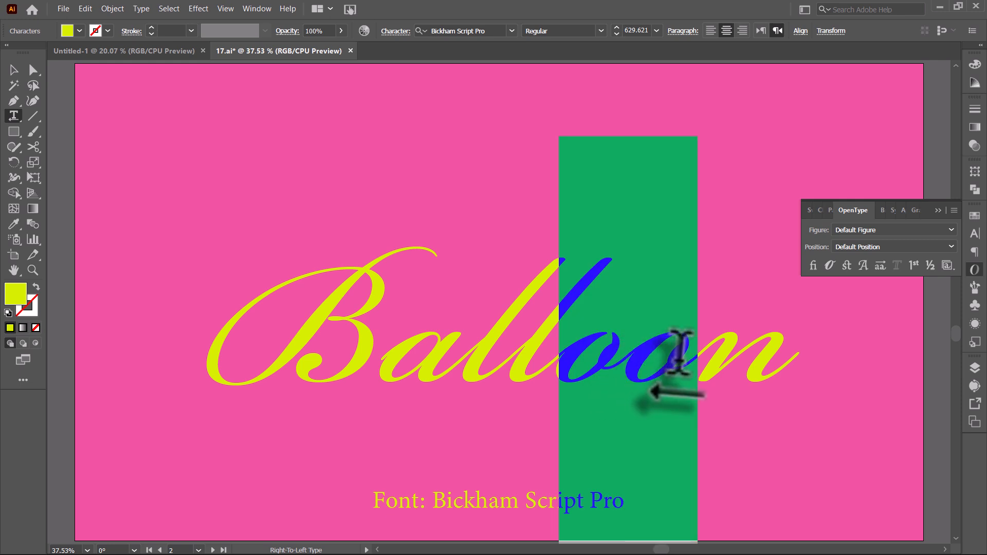
left_click(829, 266)
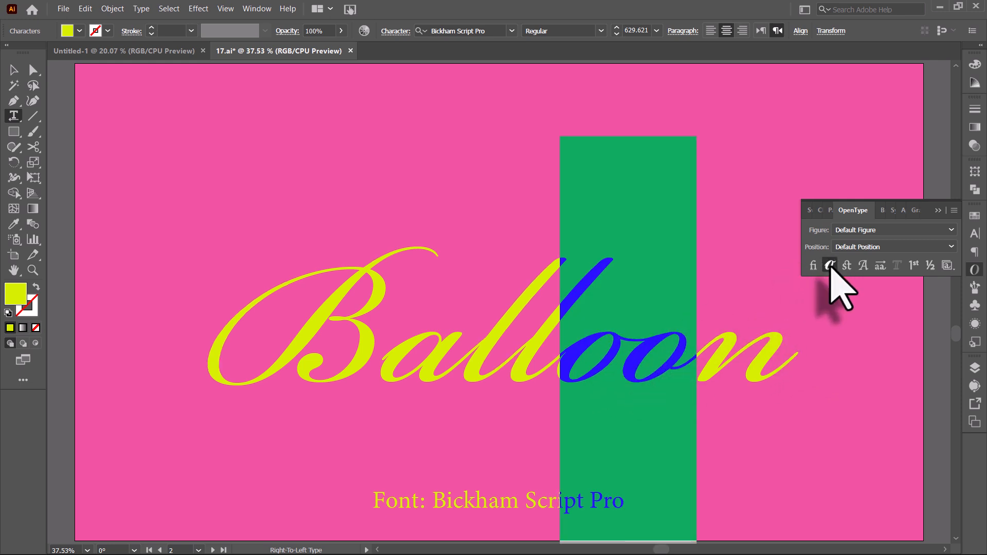
left_click(686, 329)
left_click(14, 70)
left_click(489, 119)
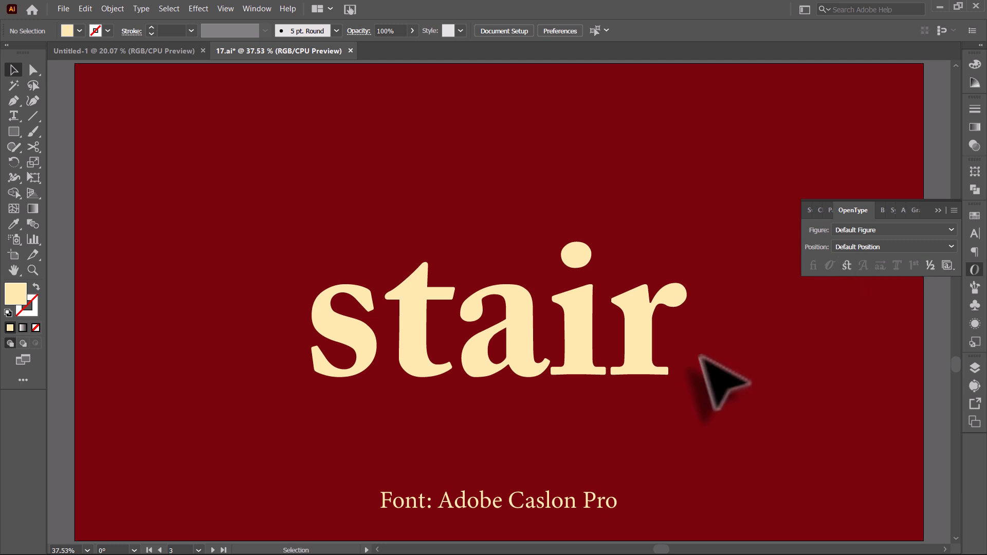
Select the stair text and turn on Discretionary Ligatures, toggling them to compare, then deselect.
left_click(645, 344)
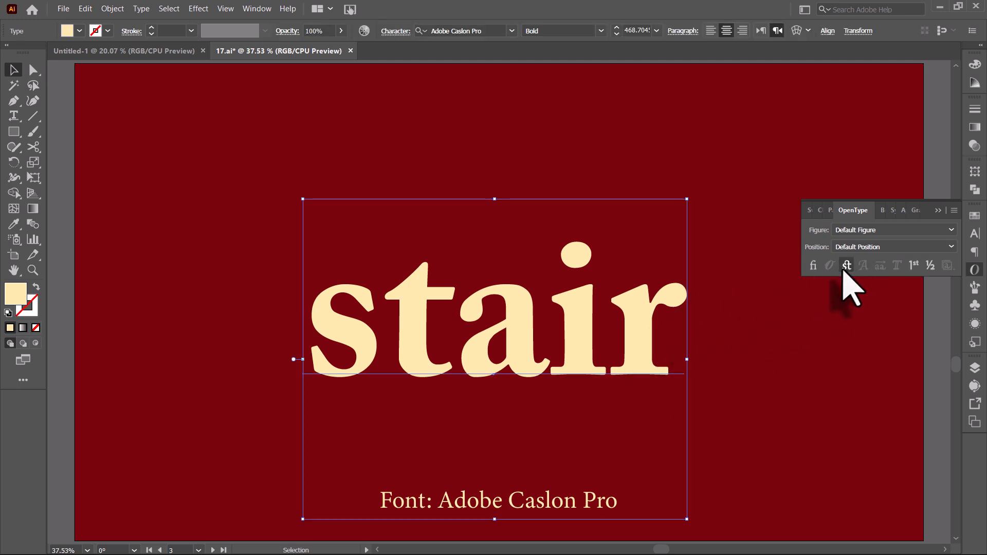
left_click(846, 266)
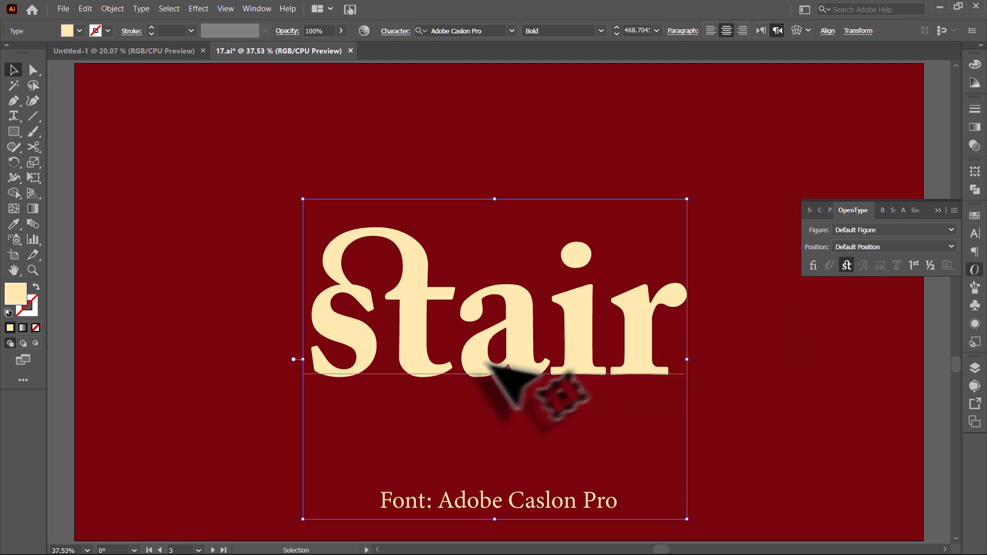
left_click(848, 267)
left_click(851, 269)
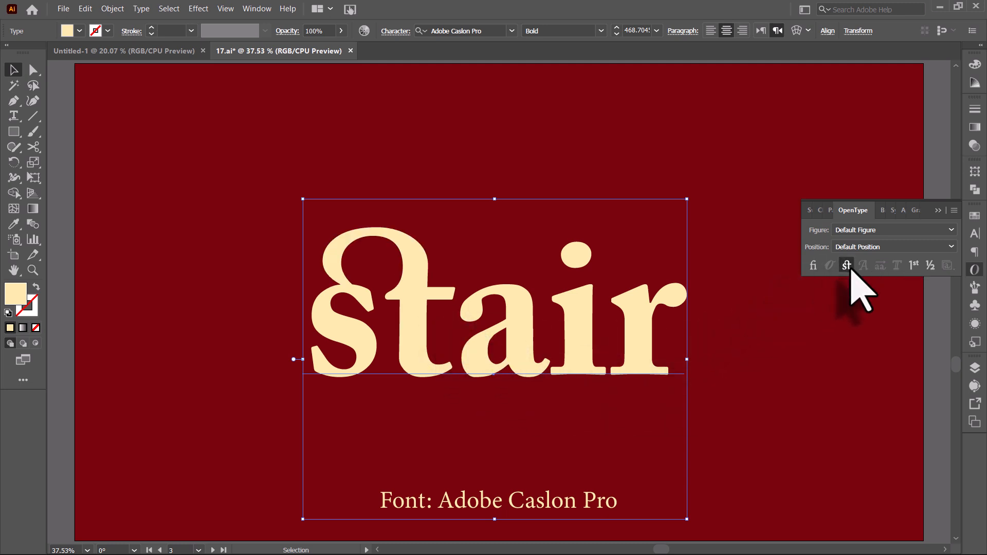
left_click(849, 268)
left_click(849, 267)
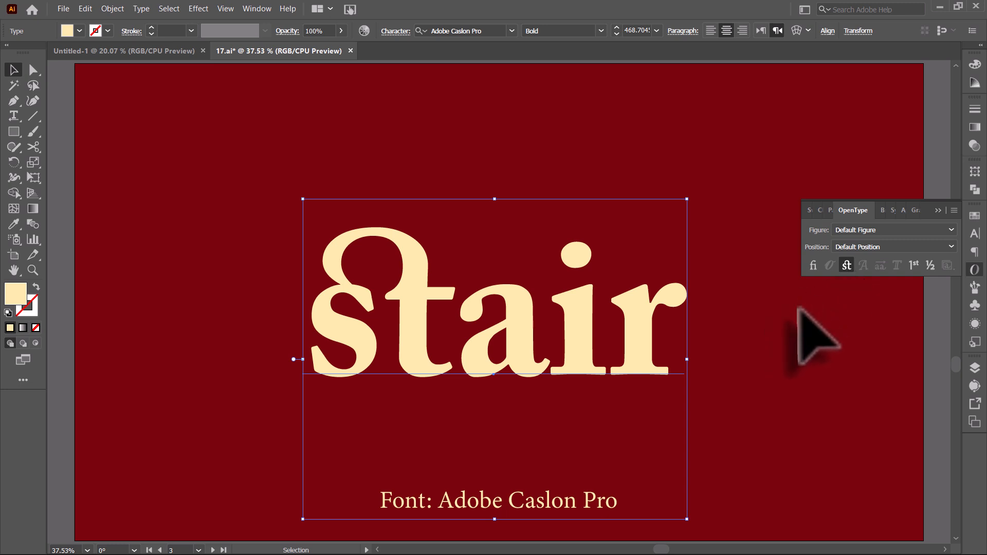
left_click(764, 316)
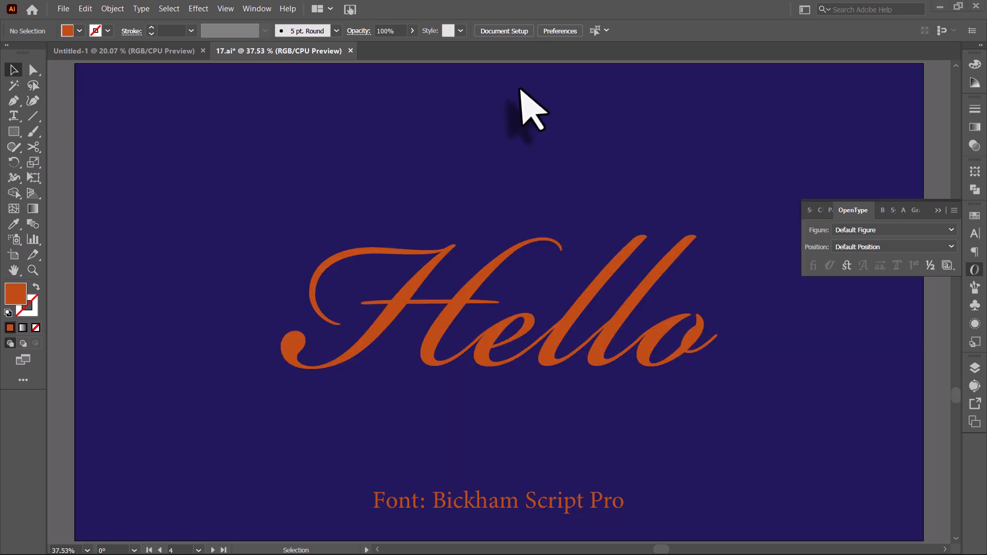
Select the Hello text and toggle Swash on and off repeatedly, ending with it turned off.
left_click(609, 137)
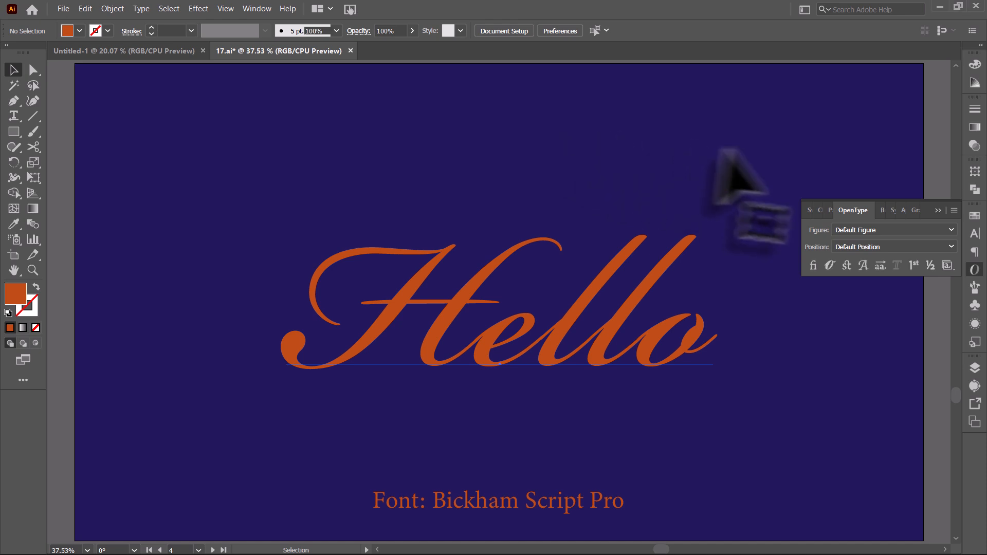
left_click(864, 270)
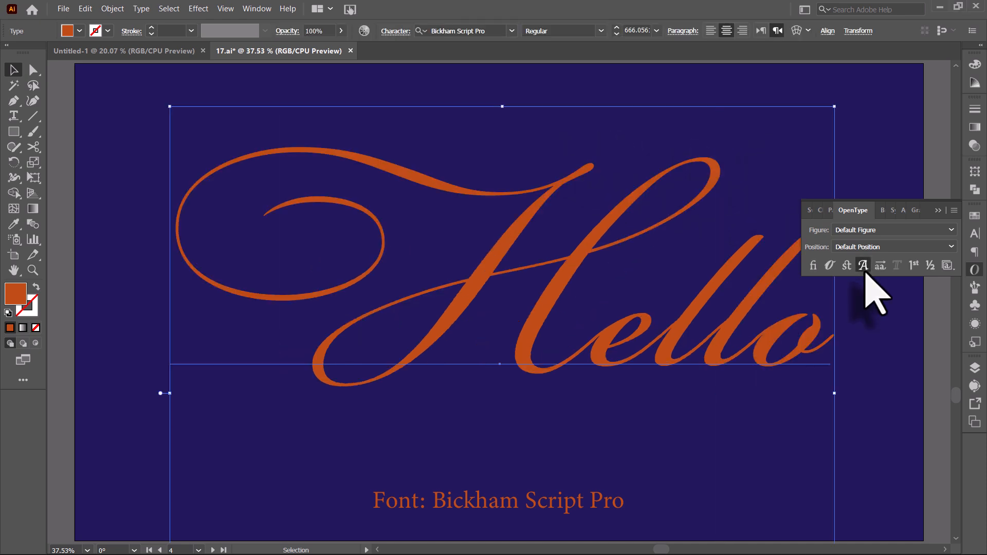
left_click(864, 271)
left_click(864, 271)
left_click(860, 304)
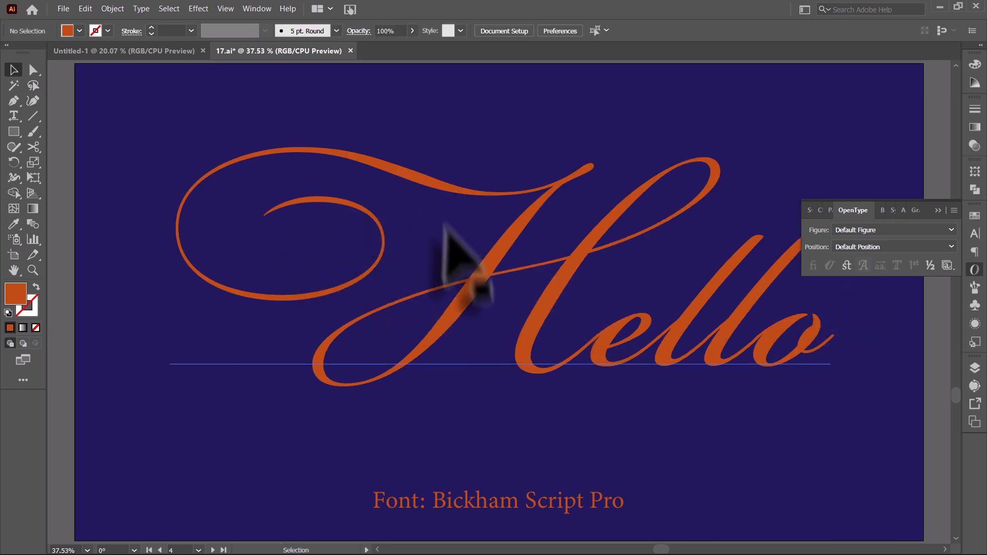
left_click(467, 308)
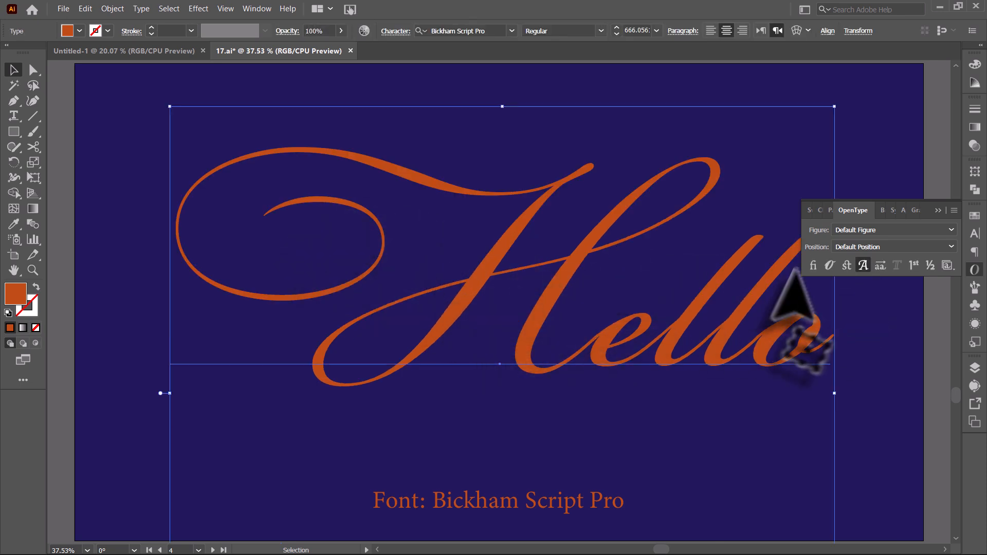
left_click(863, 266)
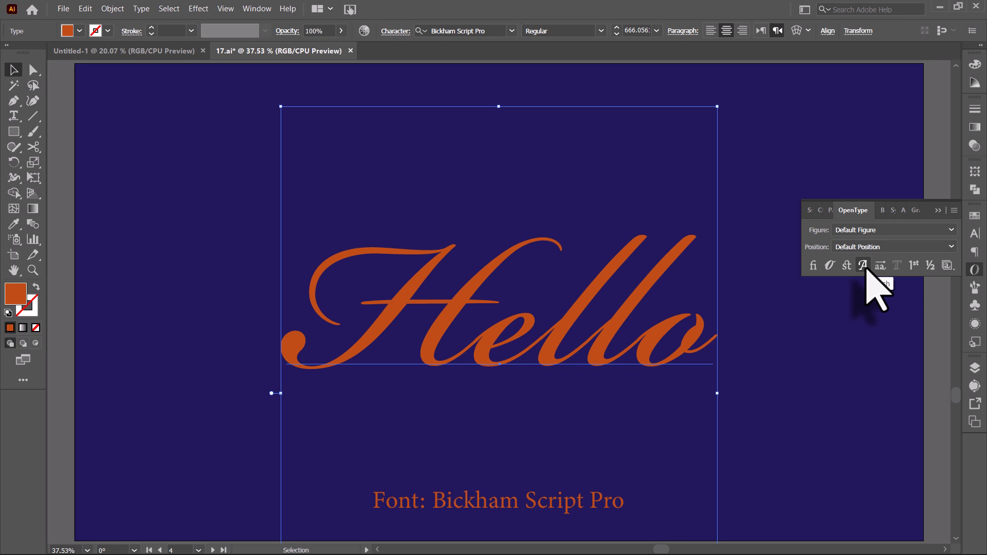
left_click(865, 267)
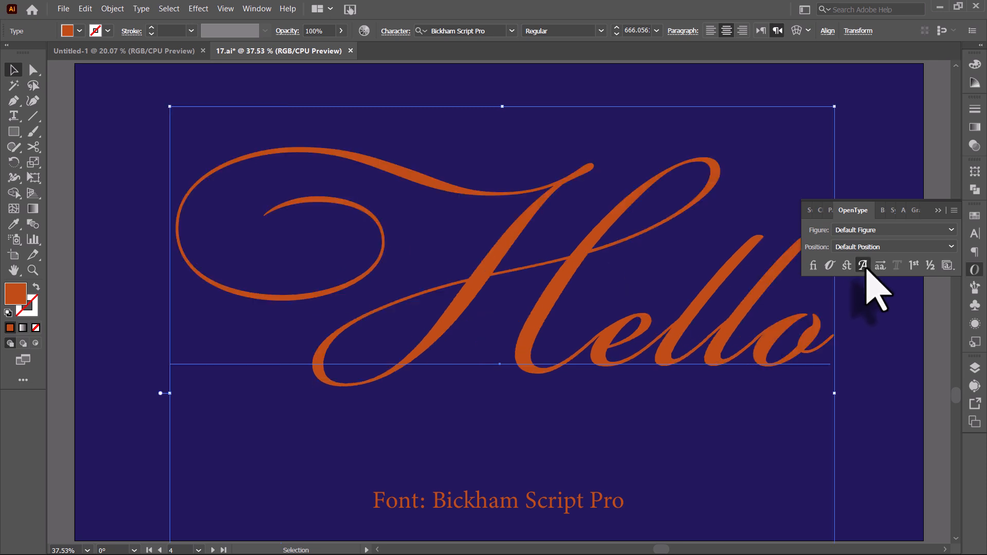
left_click(865, 268)
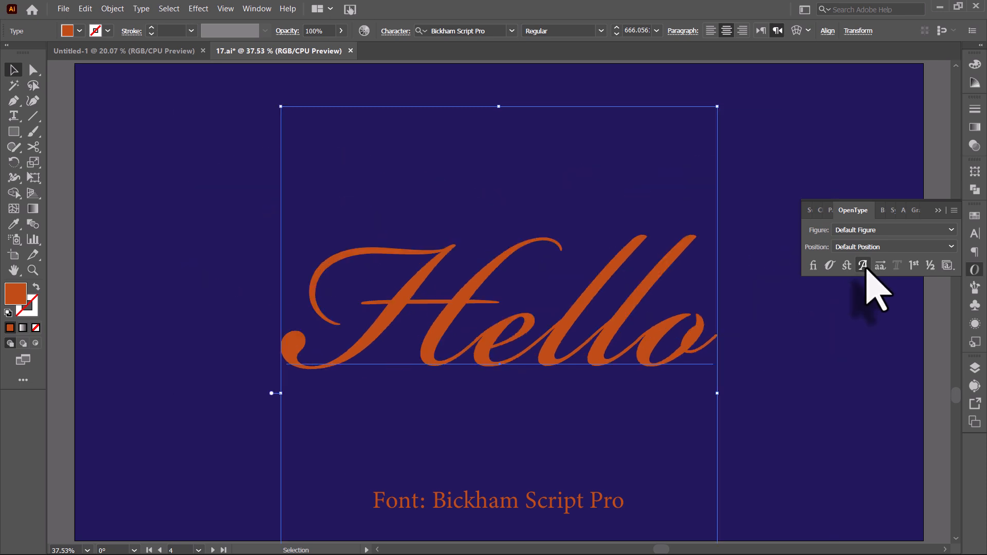
Turn Swash back on for the Hello text, reselect it to toggle Swash off and on again, then deselect.
left_click(865, 268)
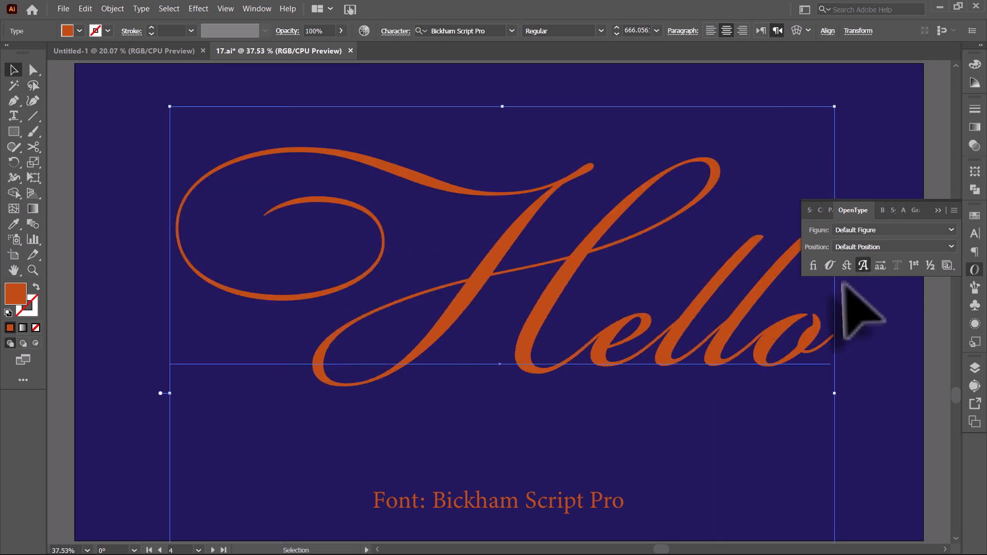
left_click(856, 314)
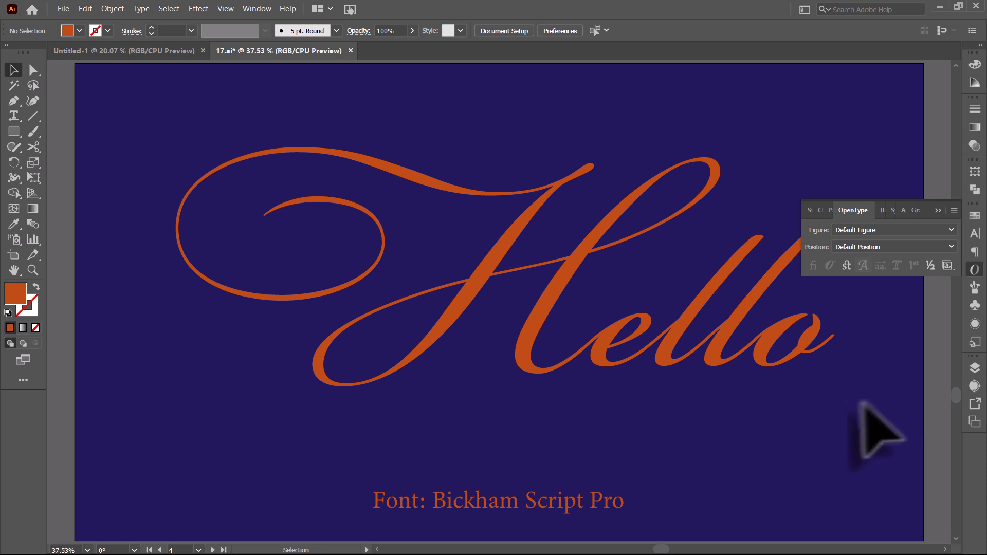
left_click(727, 363)
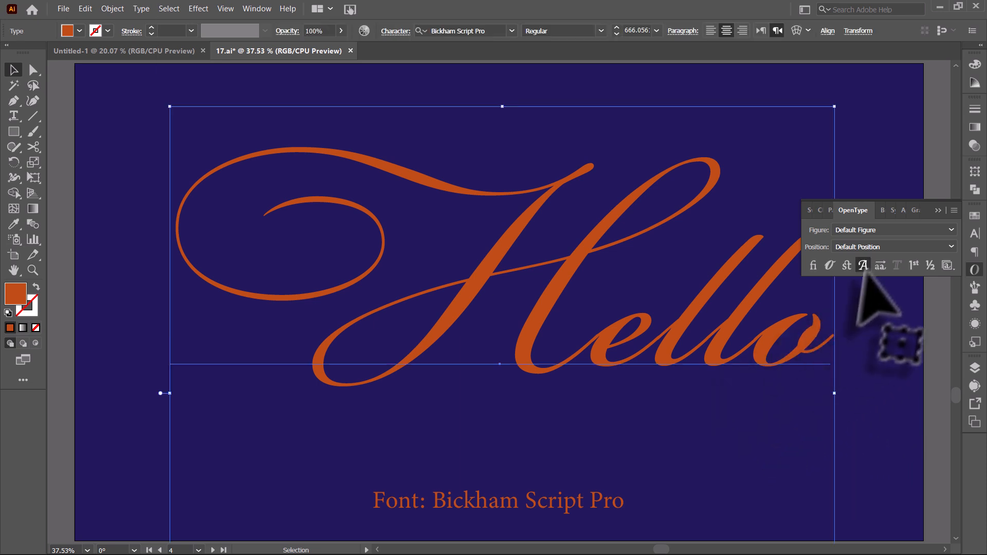
left_click(858, 267)
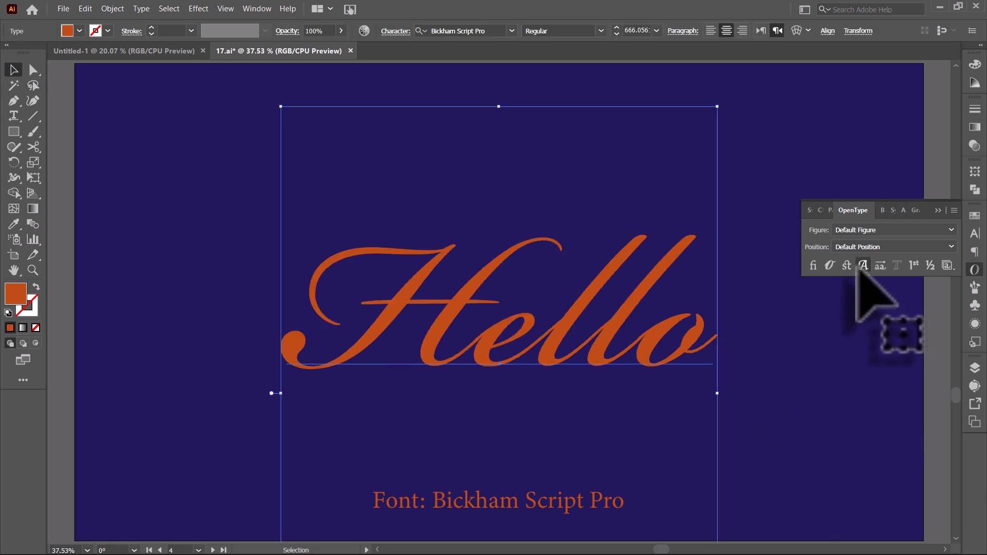
left_click(859, 268)
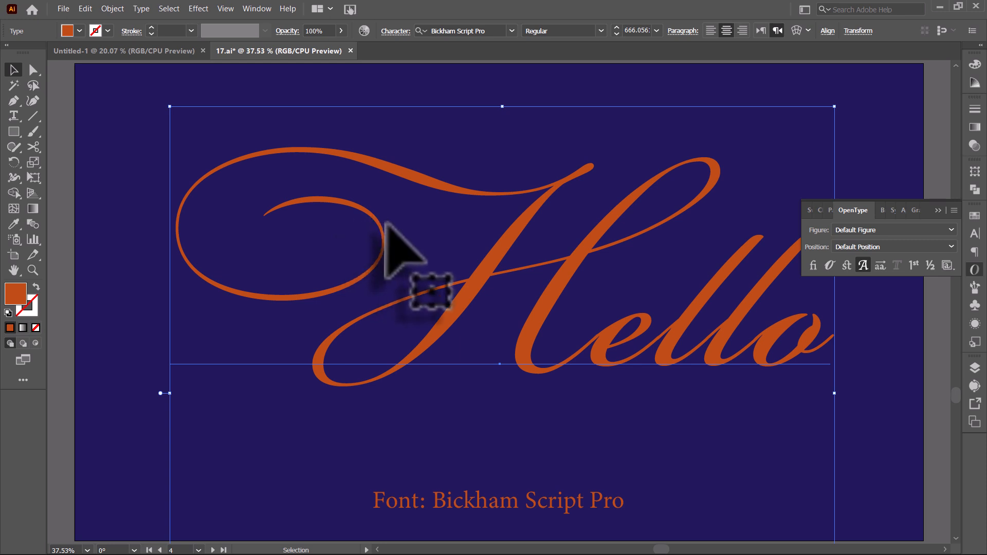
left_click(114, 247)
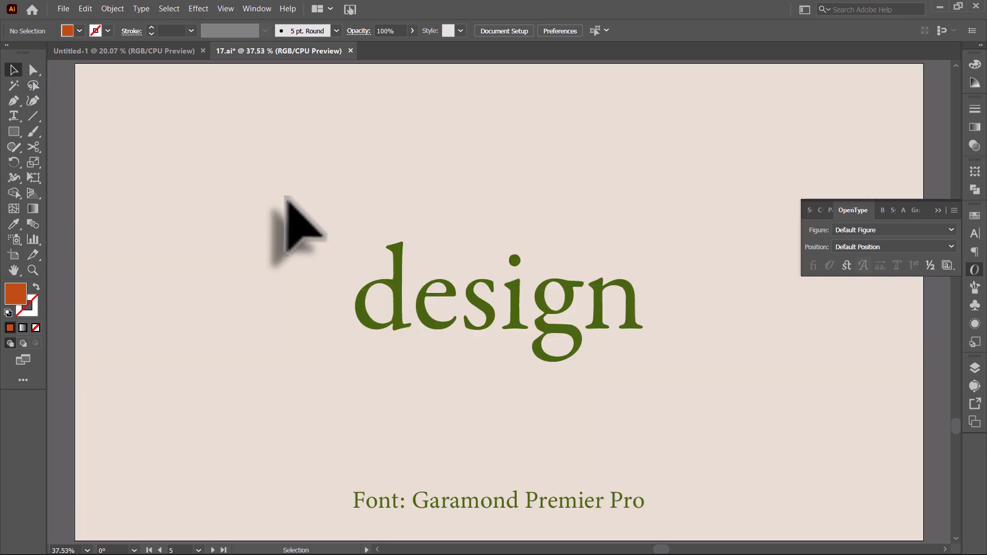
Select the design text and toggle Contextual Alternates repeatedly to compare, leaving them on, then deselect.
left_click_drag(319, 227, 437, 358)
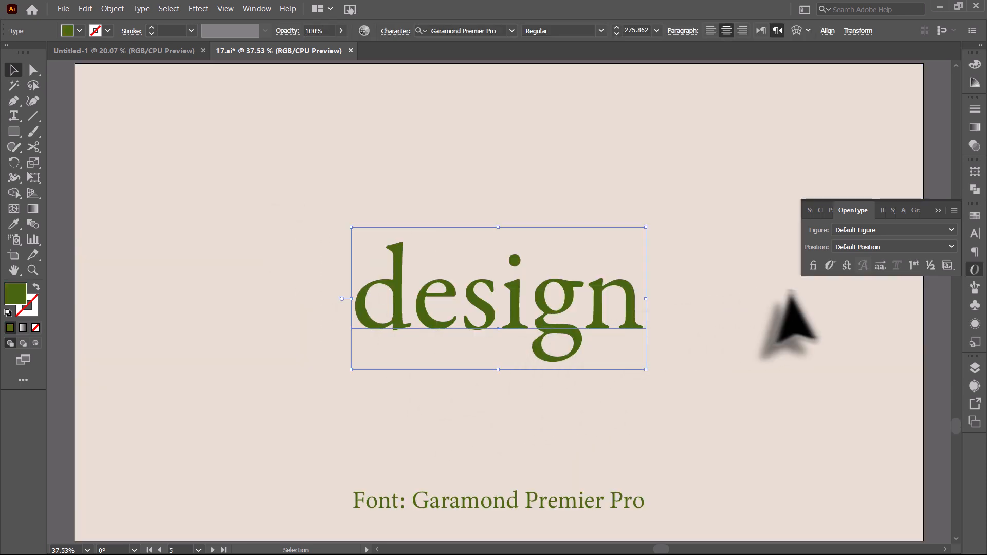
left_click(878, 267)
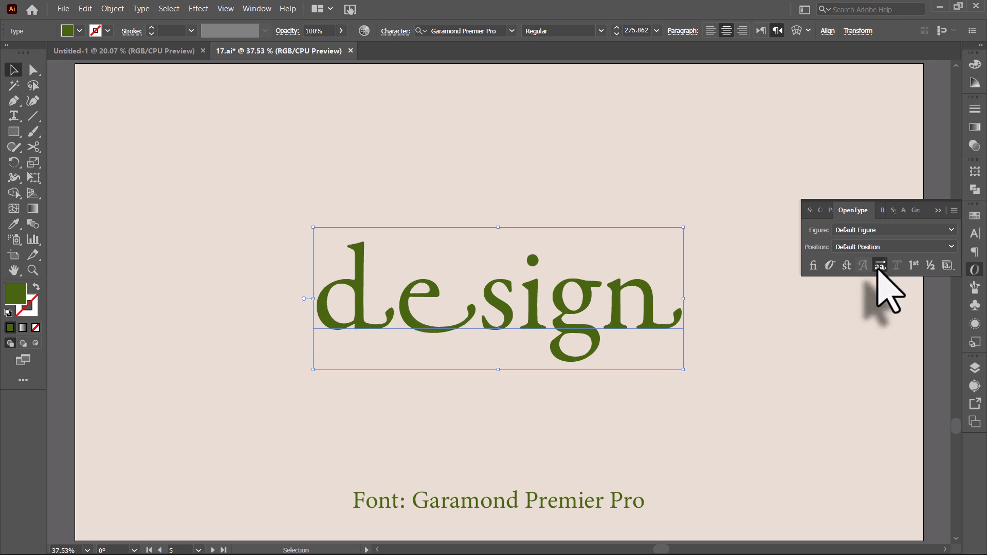
left_click(878, 267)
left_click(878, 267)
left_click(694, 355)
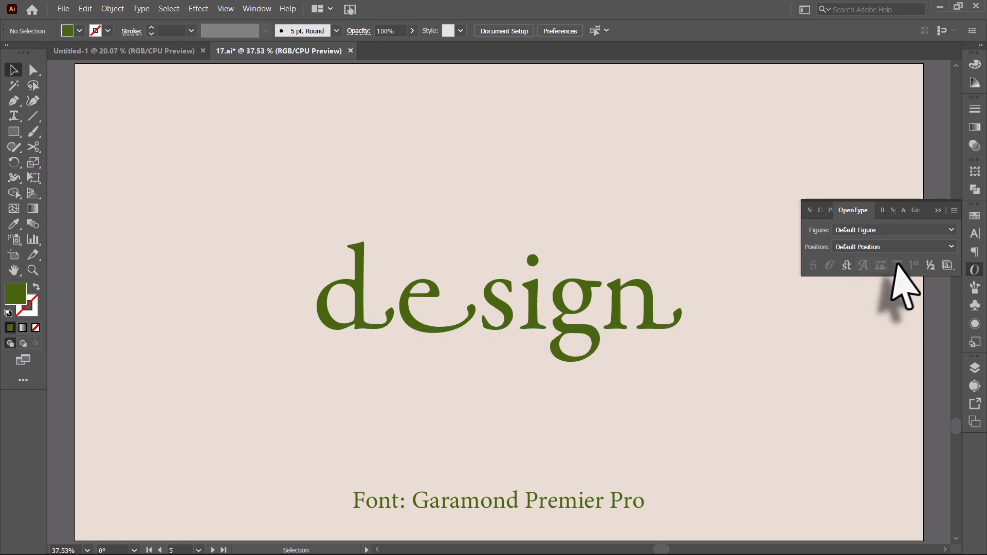
left_click(650, 327)
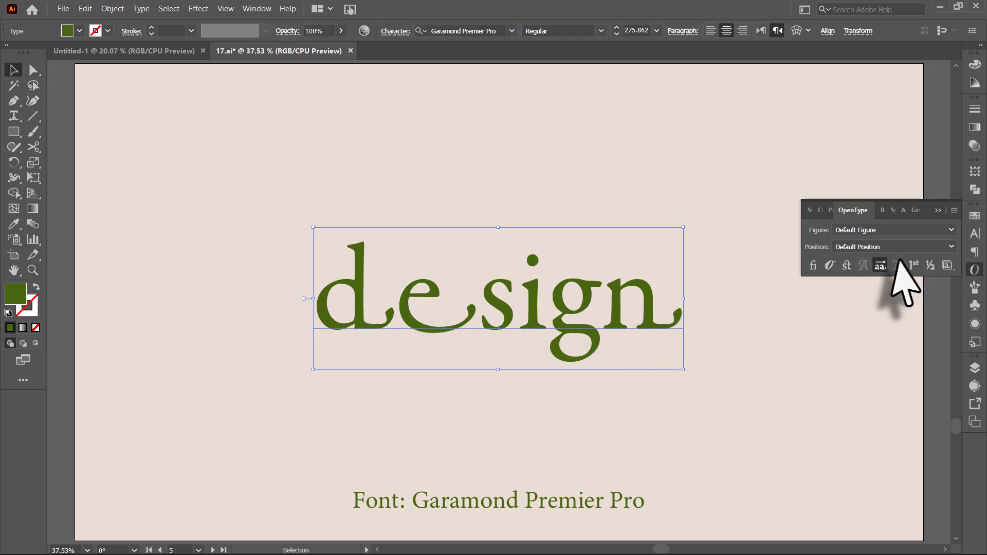
left_click(883, 265)
left_click(882, 265)
left_click(427, 355)
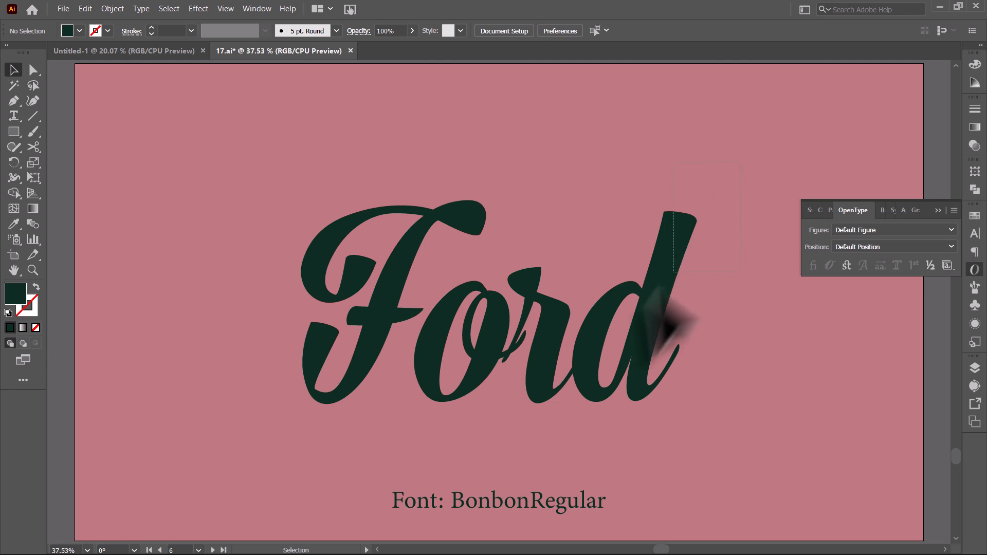
Select the Ford text and turn on Stylistic Alternates, toggling them off and on to compare.
left_click(628, 334)
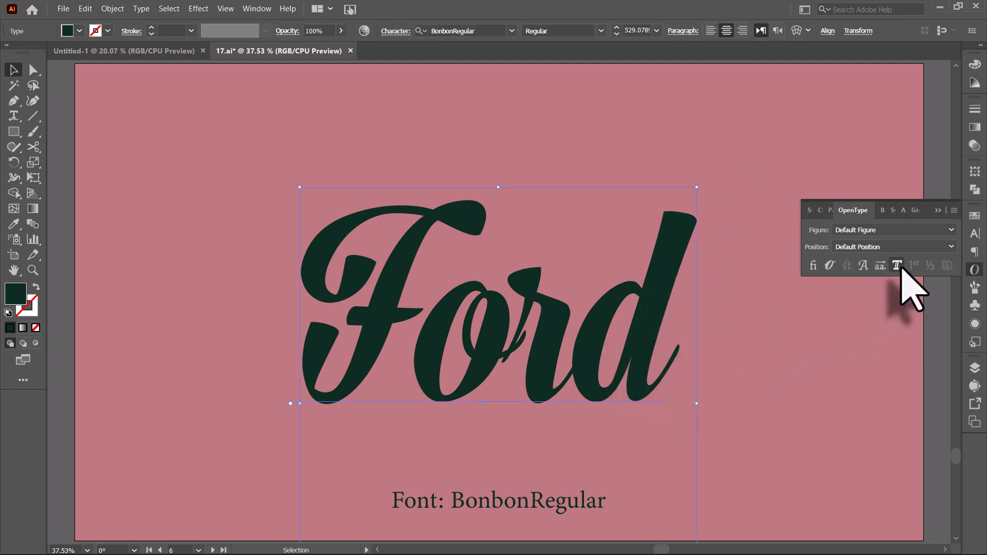
left_click(895, 266)
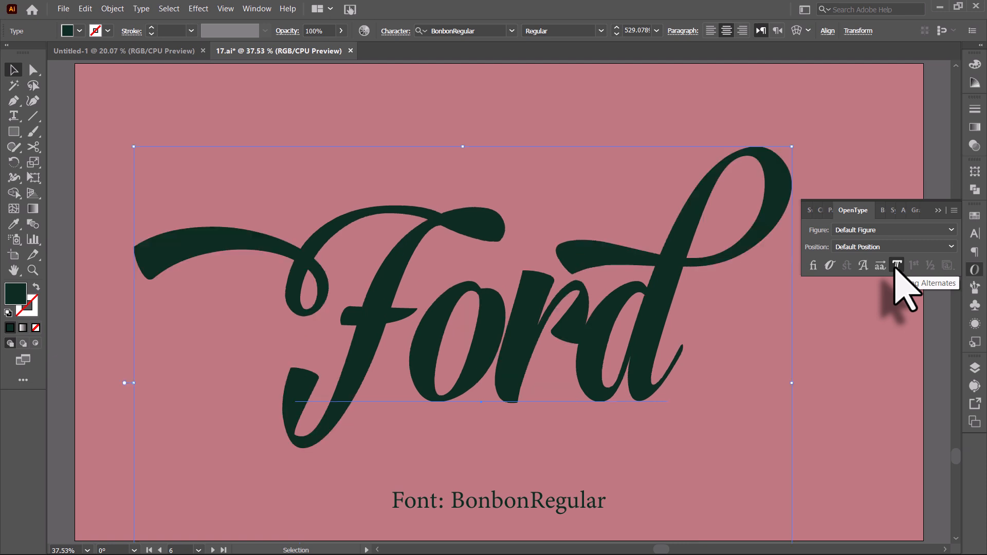
left_click(896, 267)
left_click(896, 268)
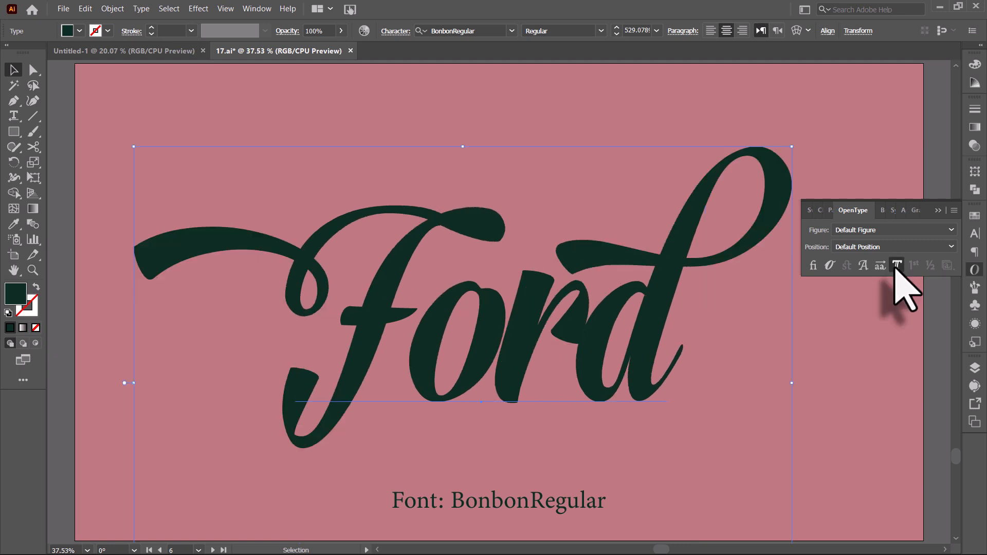
left_click(868, 317)
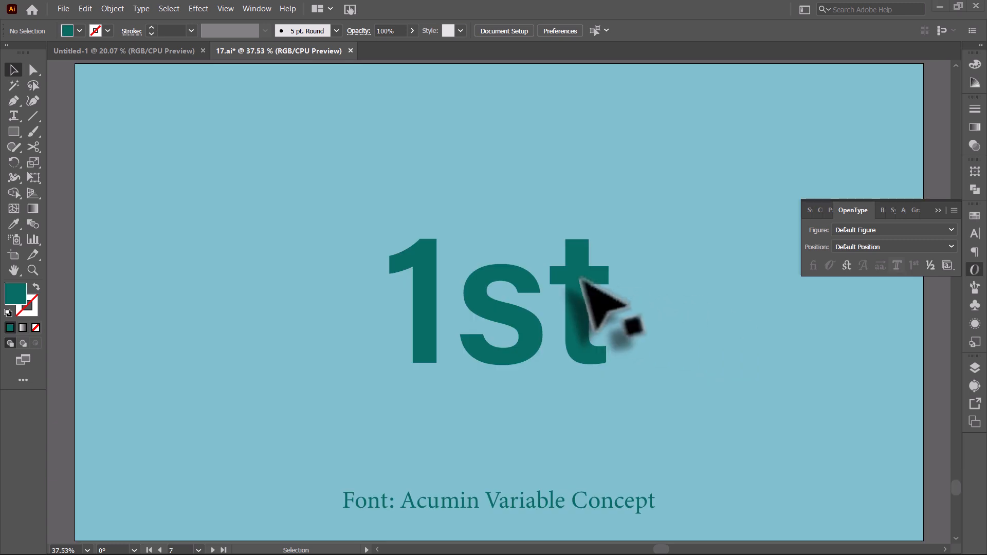
Select the 1st text and turn on Ordinals, toggling them off and on to compare, then deselect.
left_click(582, 309)
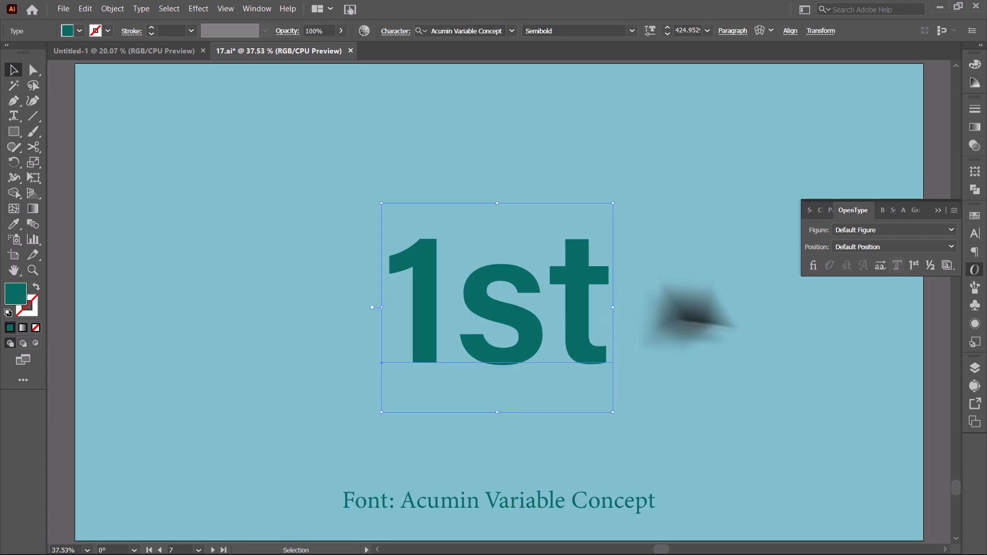
left_click(914, 270)
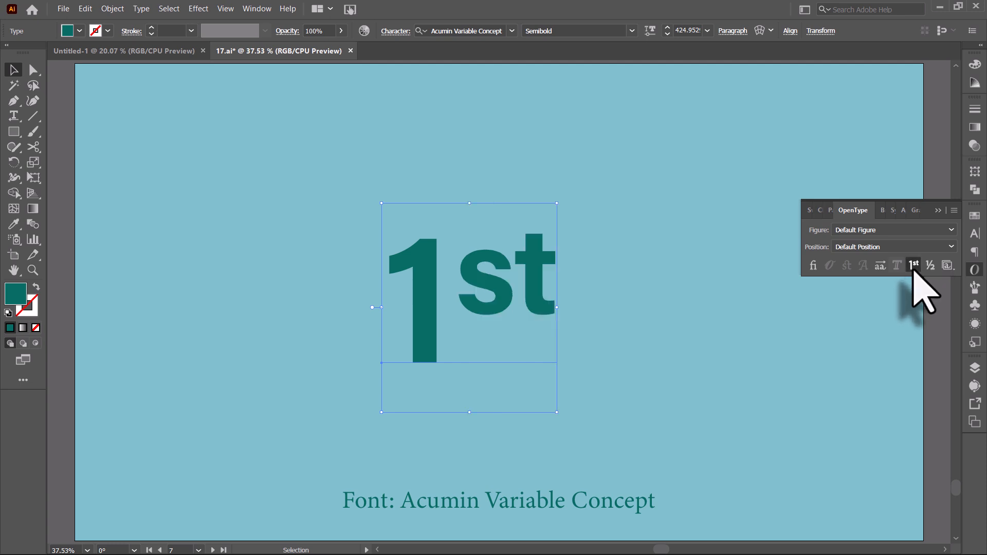
left_click(913, 270)
left_click(913, 270)
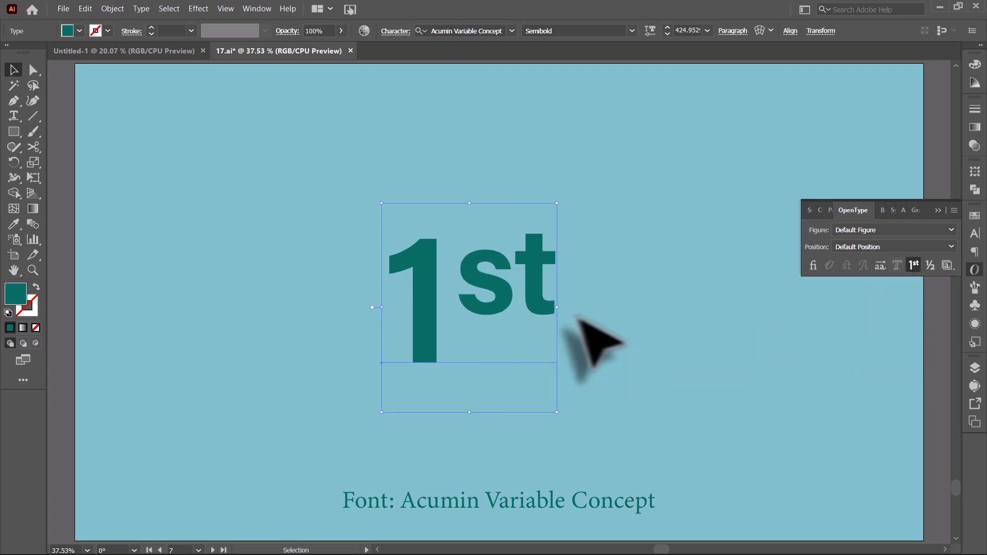
left_click(590, 342)
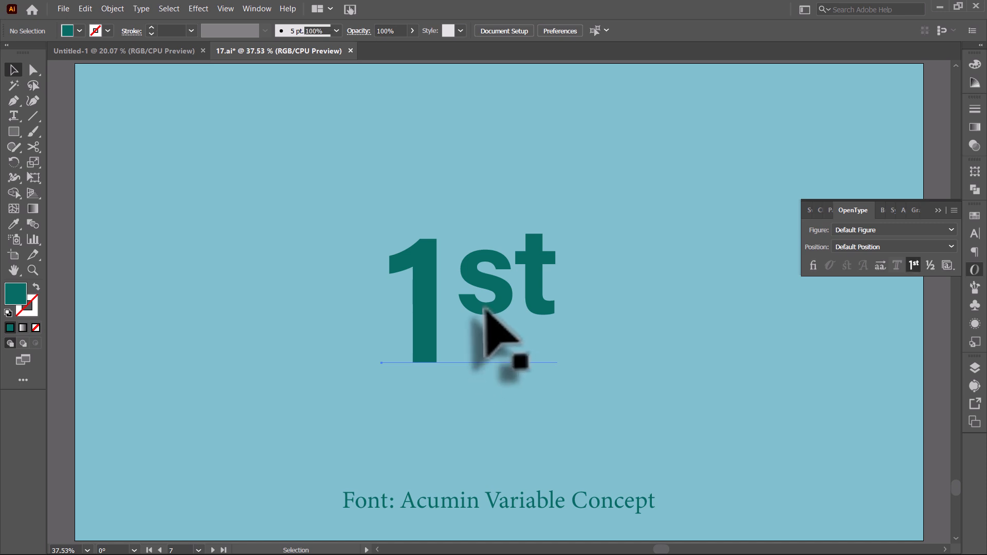
Reselect the 1st text, turn Ordinals off and back on to compare again, then deselect.
left_click(486, 314)
left_click(913, 266)
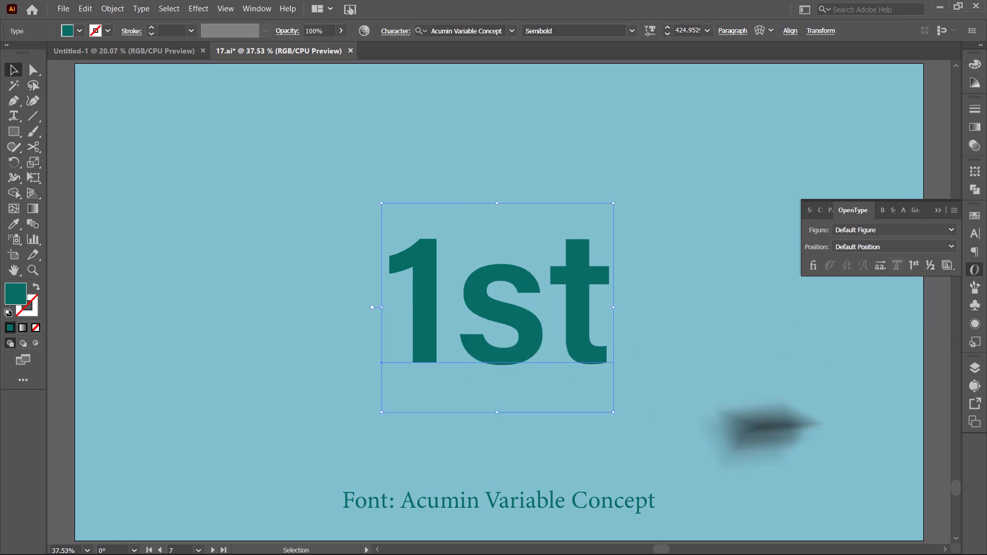
left_click(683, 401)
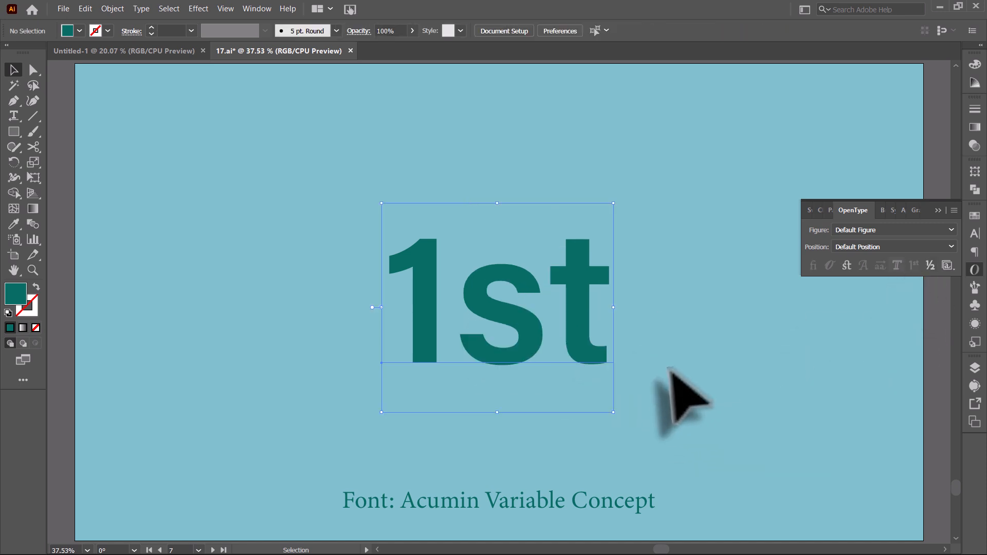
left_click(525, 366)
left_click(913, 265)
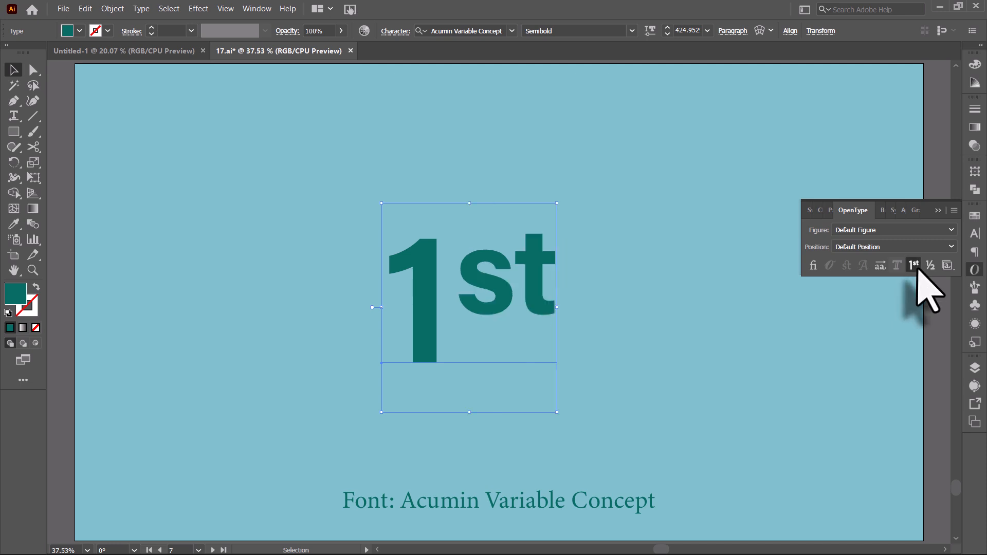
left_click(655, 360)
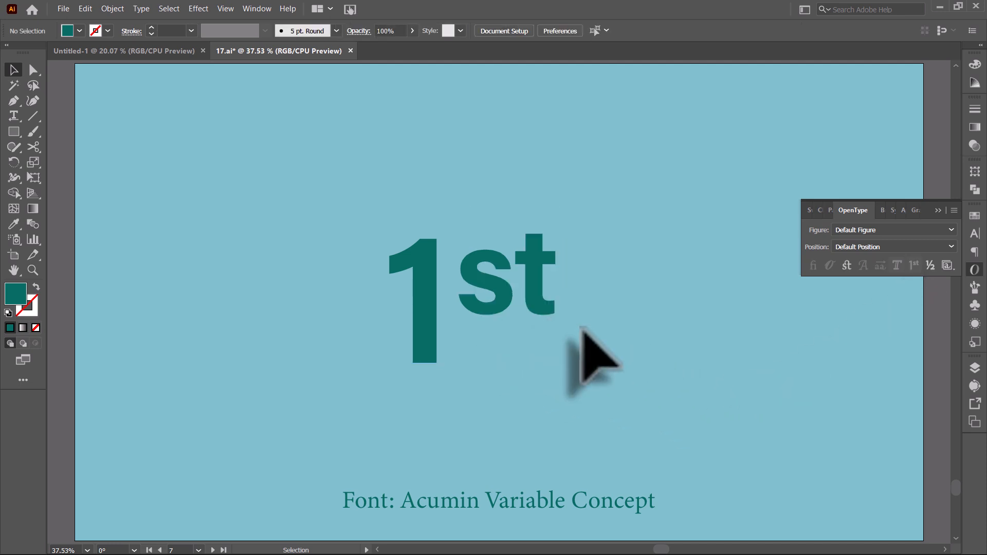
left_click(440, 342)
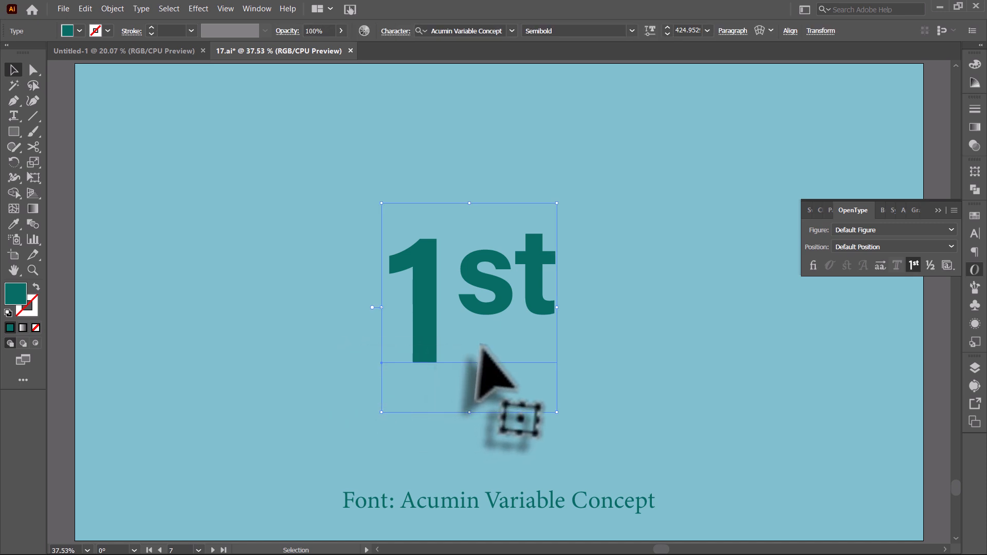
left_click(615, 352)
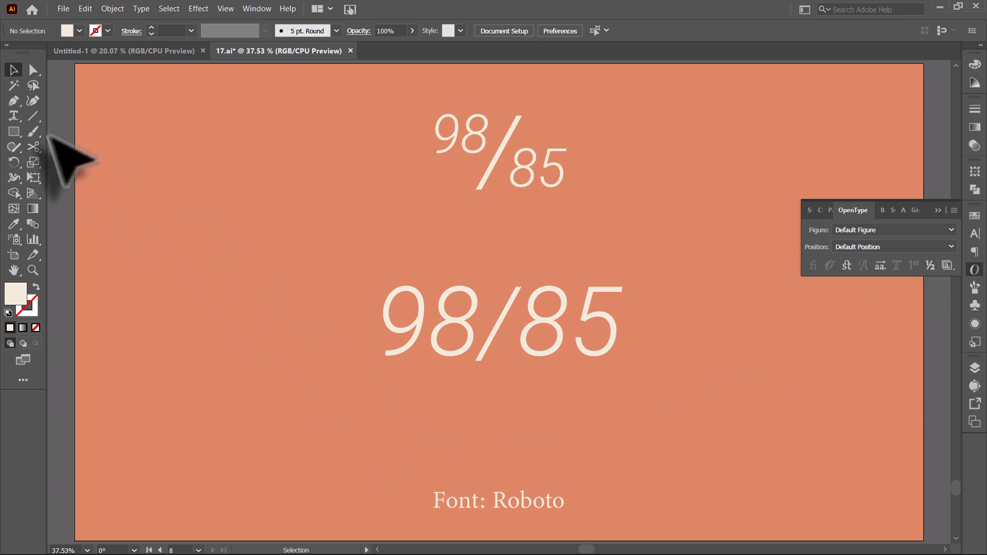
Select the 85 digits of the lower 98/85 text with the Type tool and apply Fractions, then deselect.
left_click(17, 120)
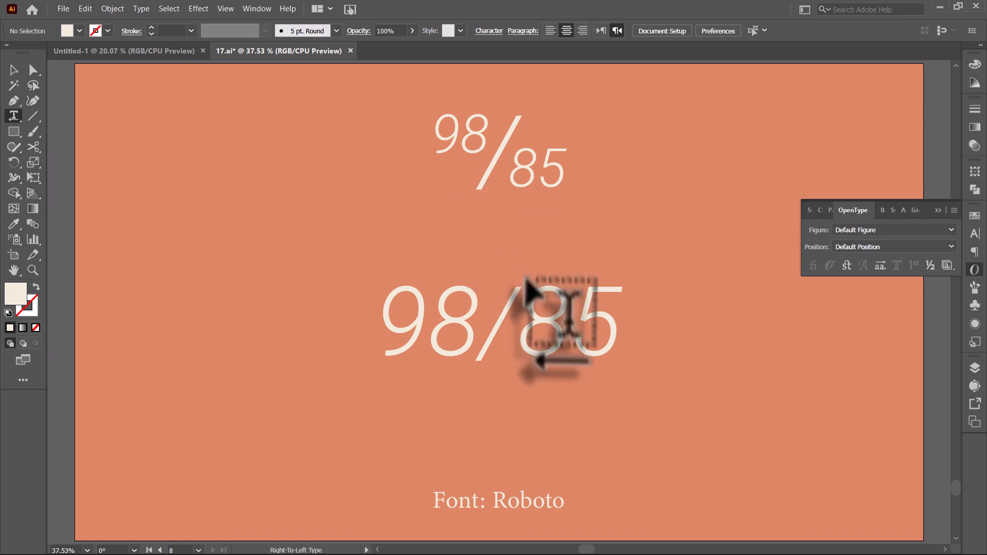
double_click(601, 334)
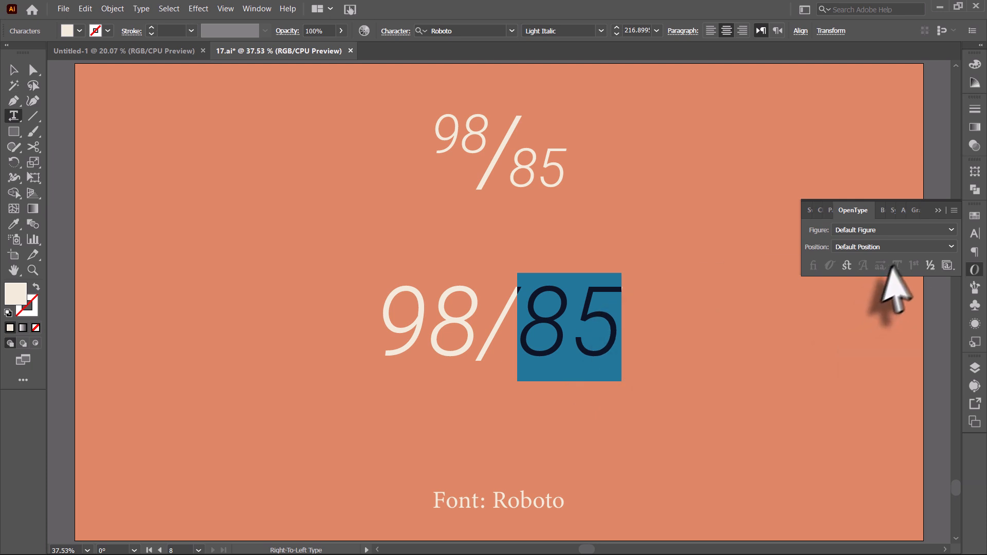
left_click(929, 264)
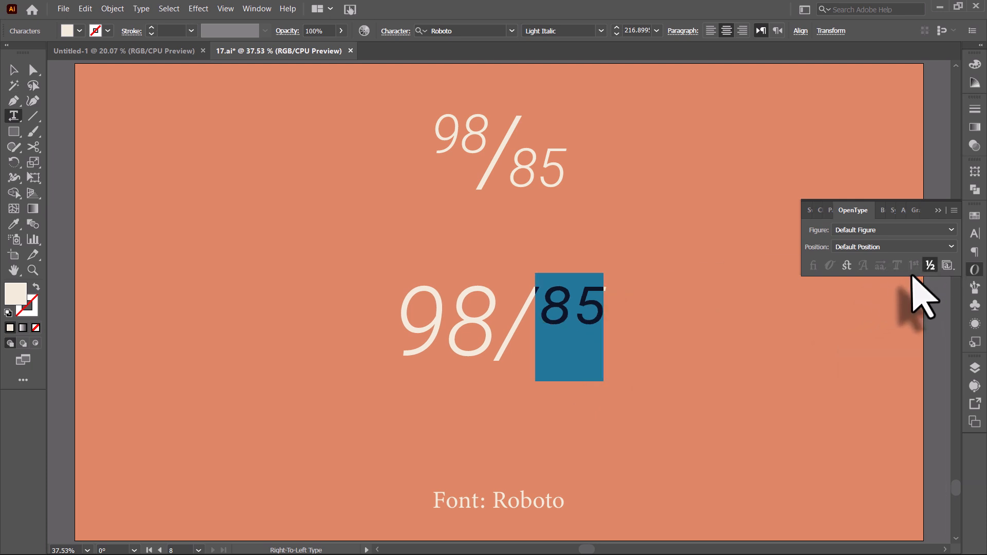
left_click(568, 308)
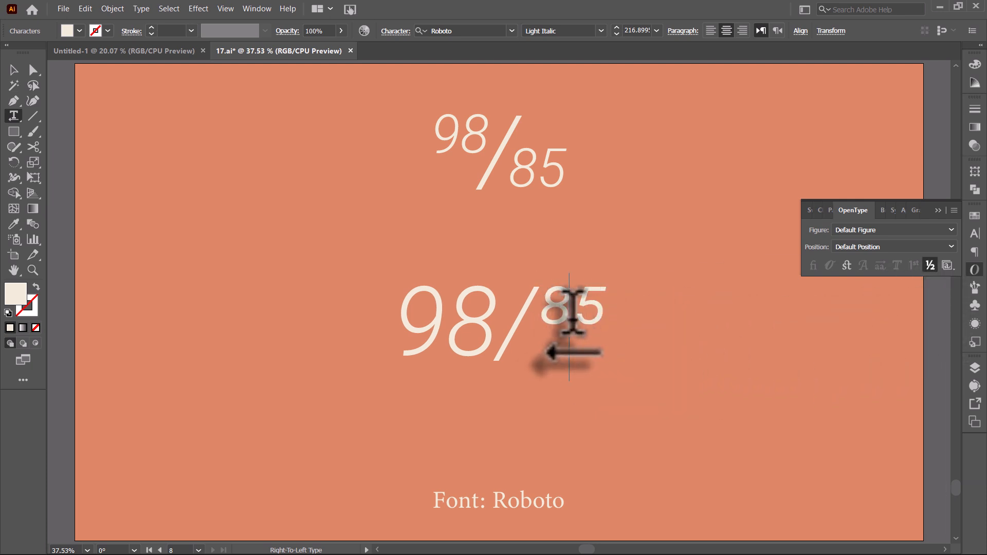
left_click(14, 69)
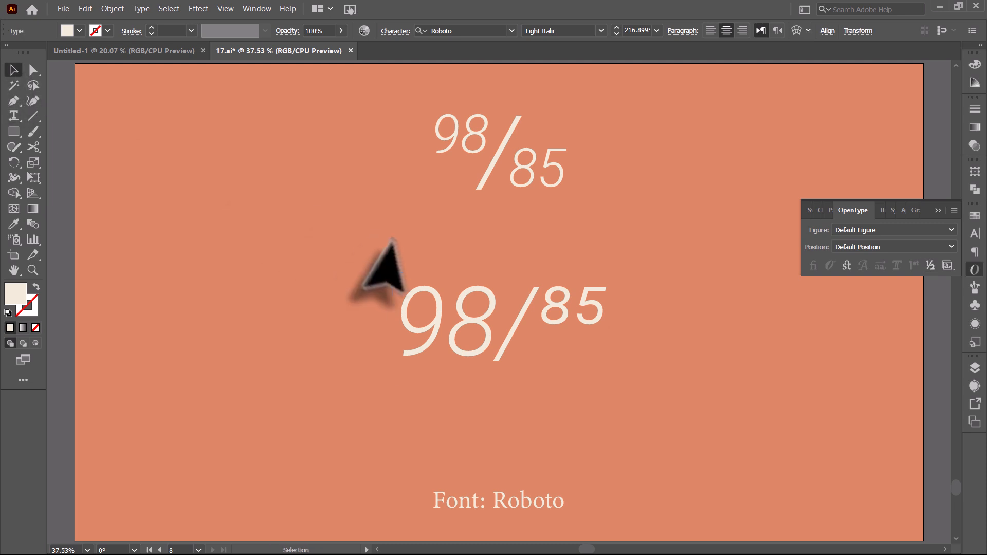
left_click(388, 267)
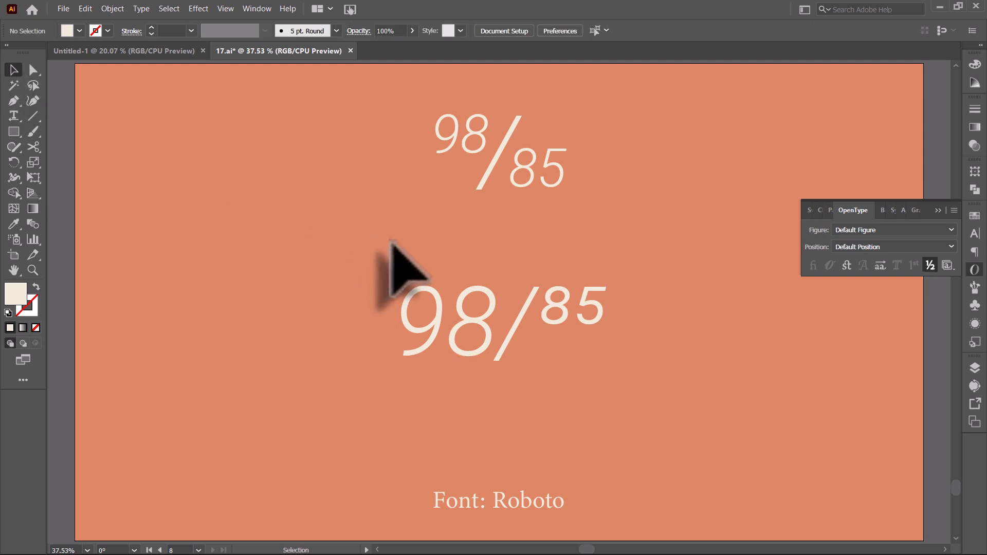
Undo the Fractions change on the lower 98/85 text, stepping back once more and redoing.
key("ctrl+z")
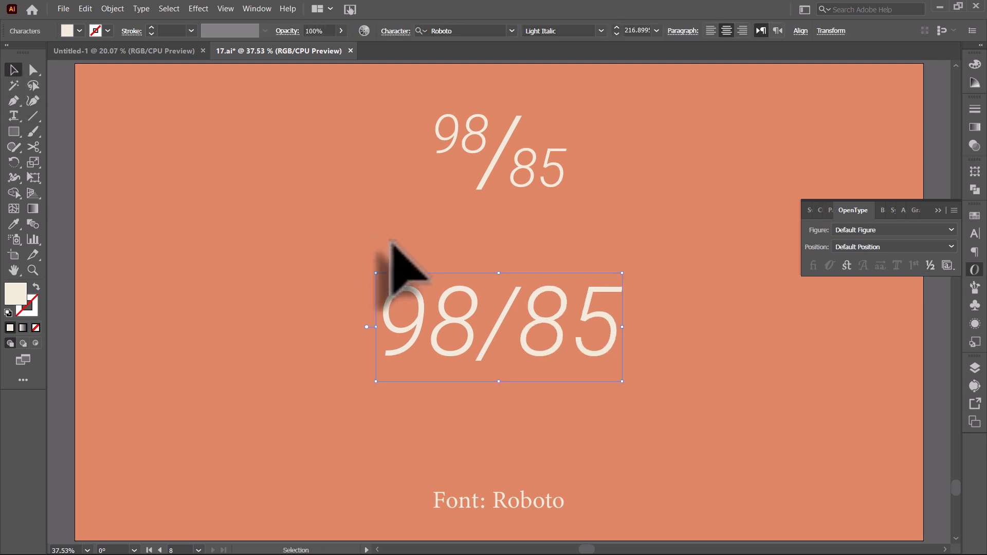
key("ctrl+z")
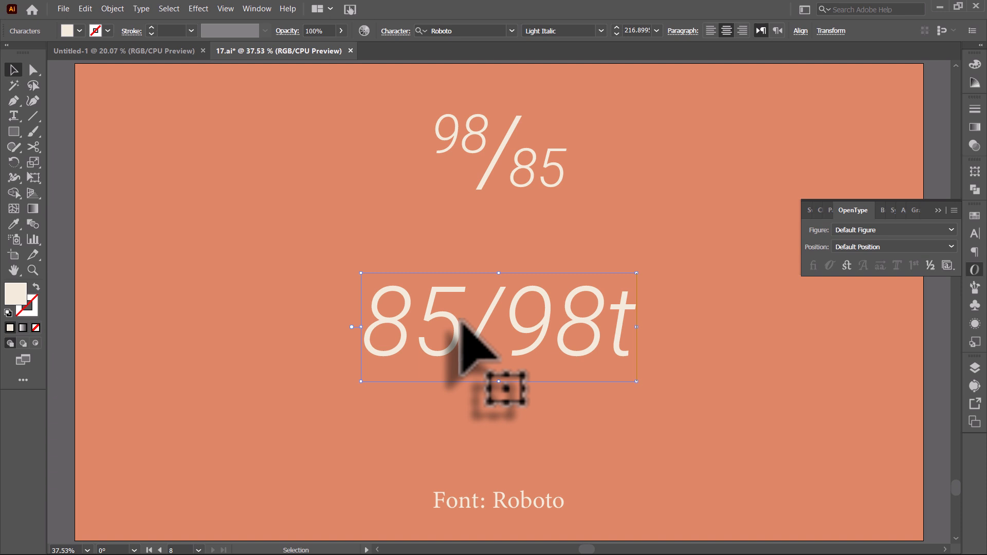
key("ctrl+shift+z")
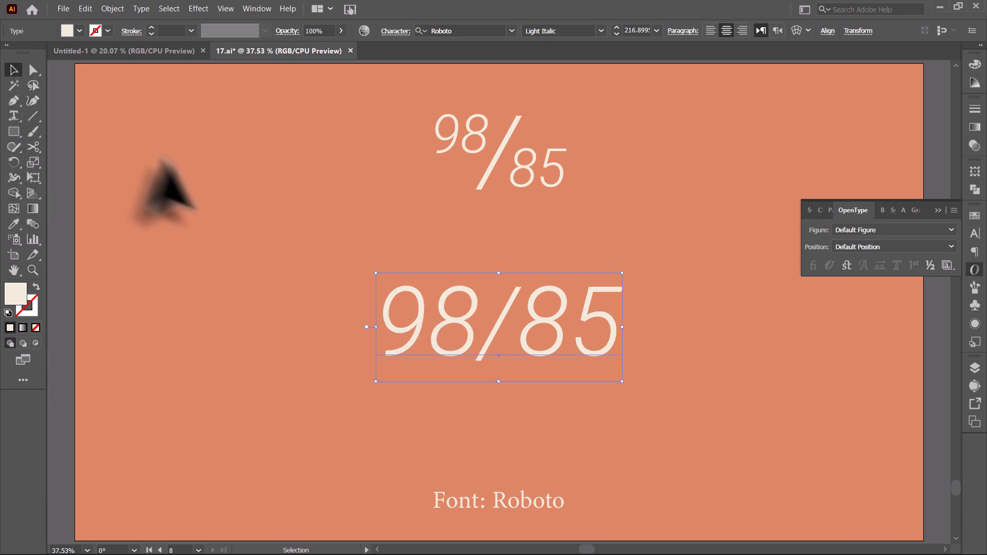
Select the 98 digits of the lower 98/85 text with the Type tool and apply Fractions, then deselect.
left_click(177, 167)
double_click(469, 335)
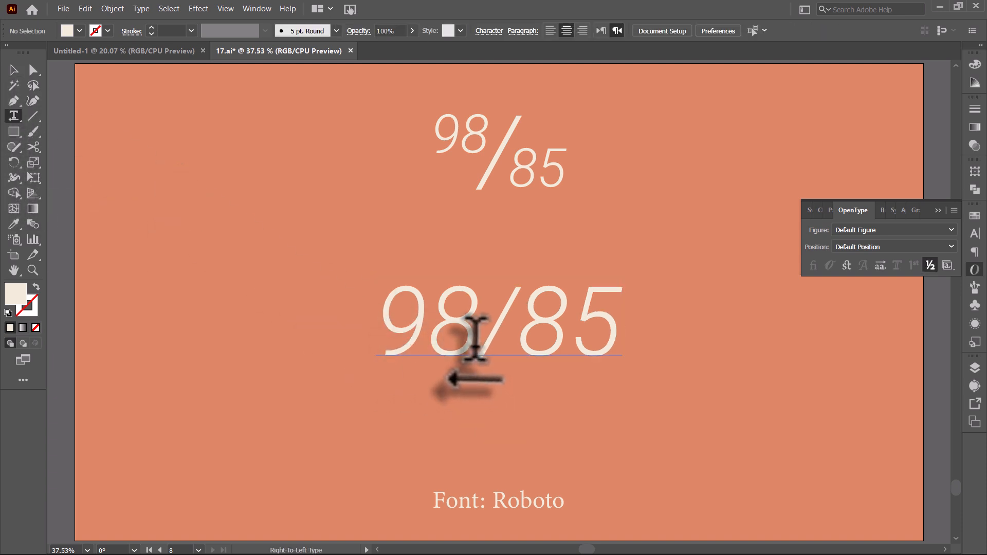
left_click_drag(478, 334, 388, 326)
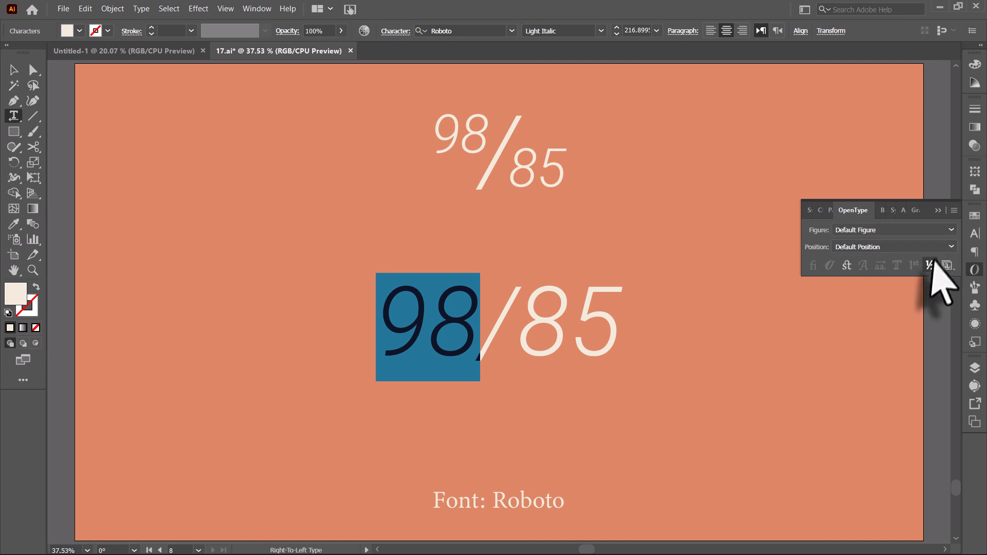
left_click(14, 69)
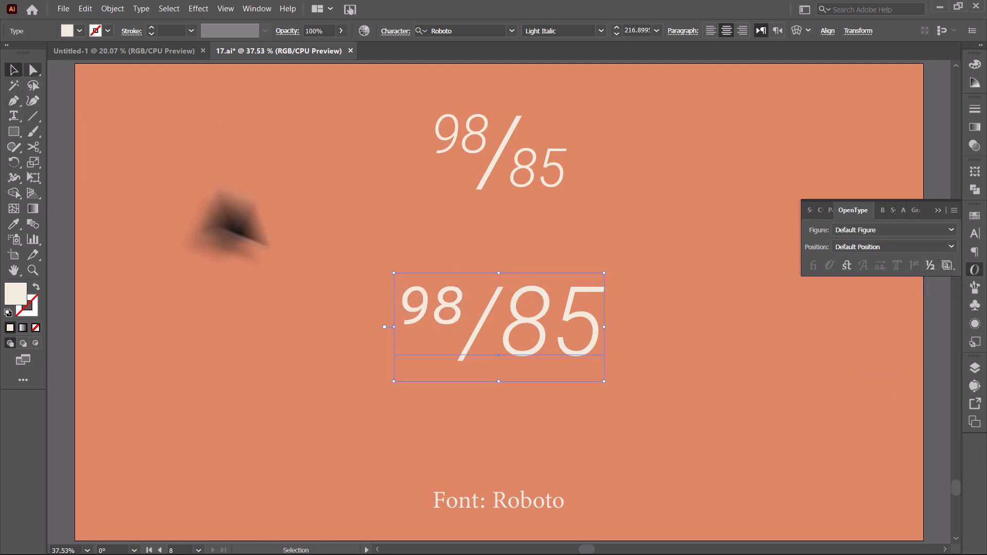
left_click(740, 439)
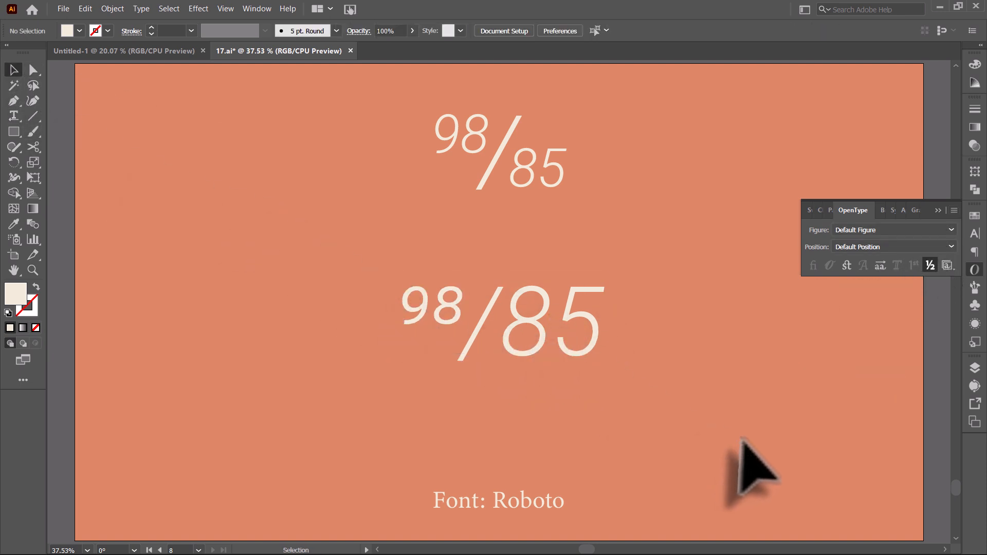